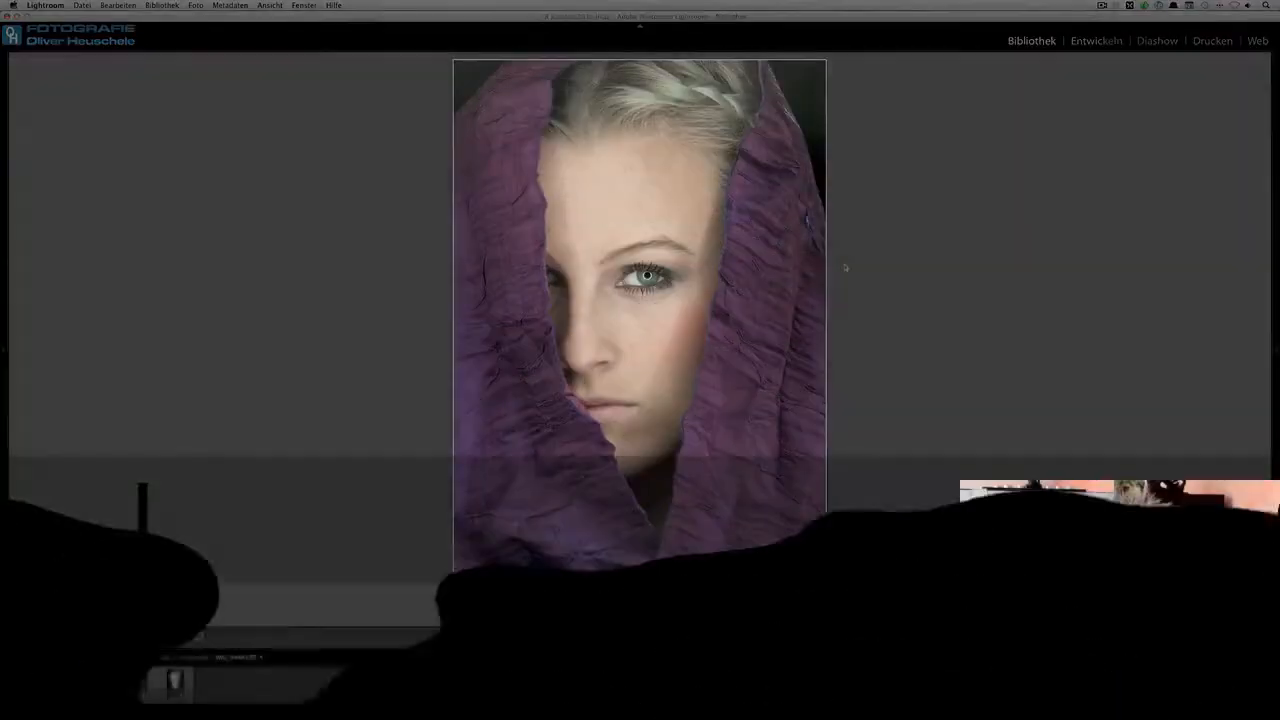
- View the portrait against a blacked-out interface and restore the normal lighting
key(l)
key(l)
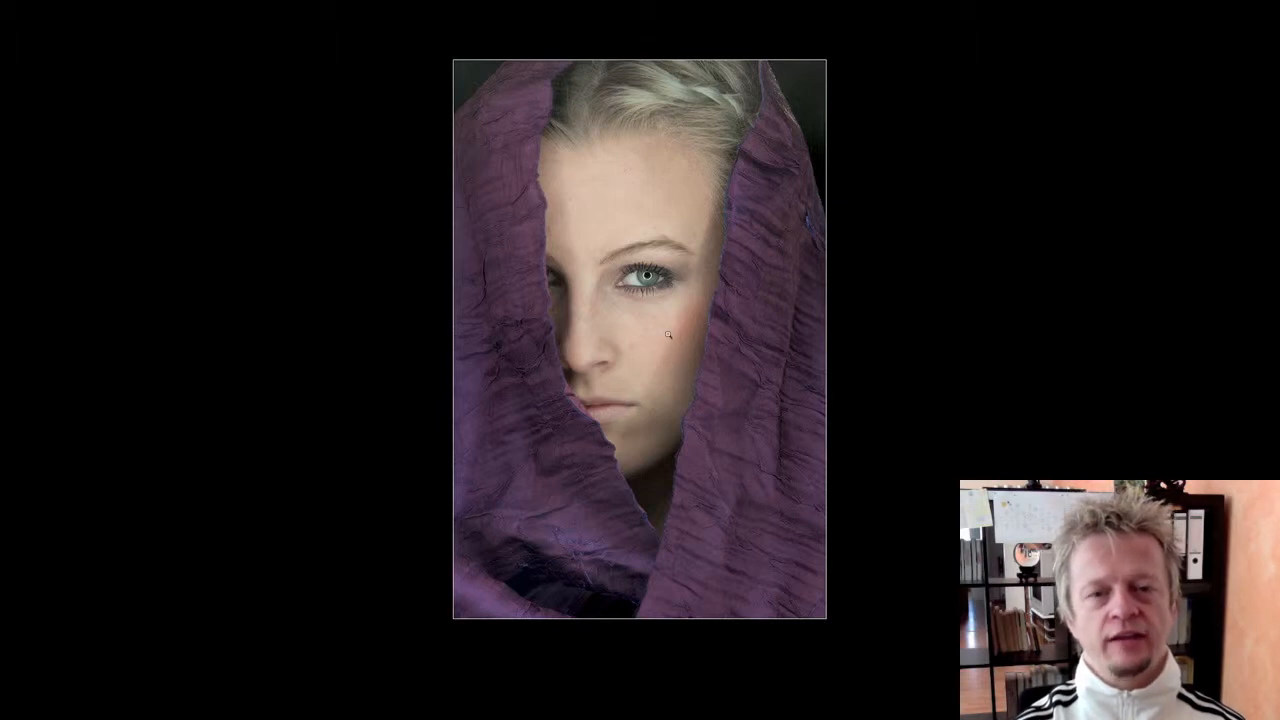
key(l)
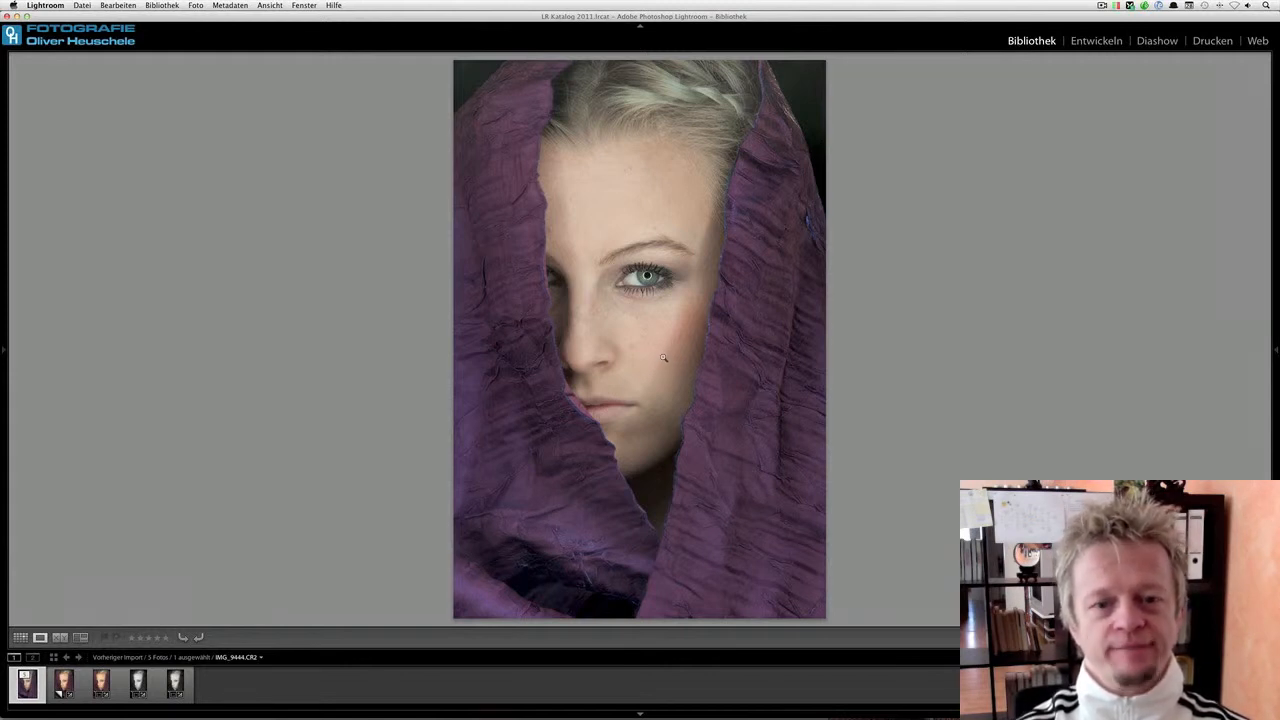
- Open the portrait's first virtual copy in the Develop module, try a cooler white balance and undo it
click(64, 683)
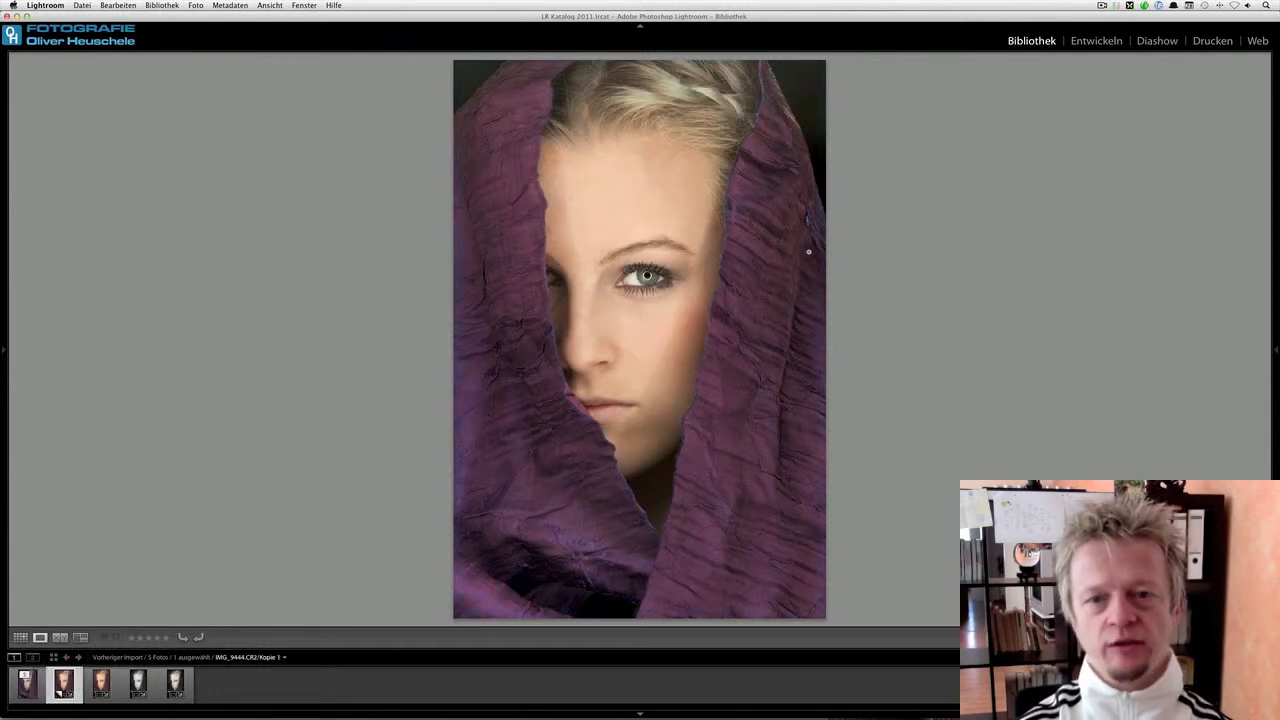
key(d)
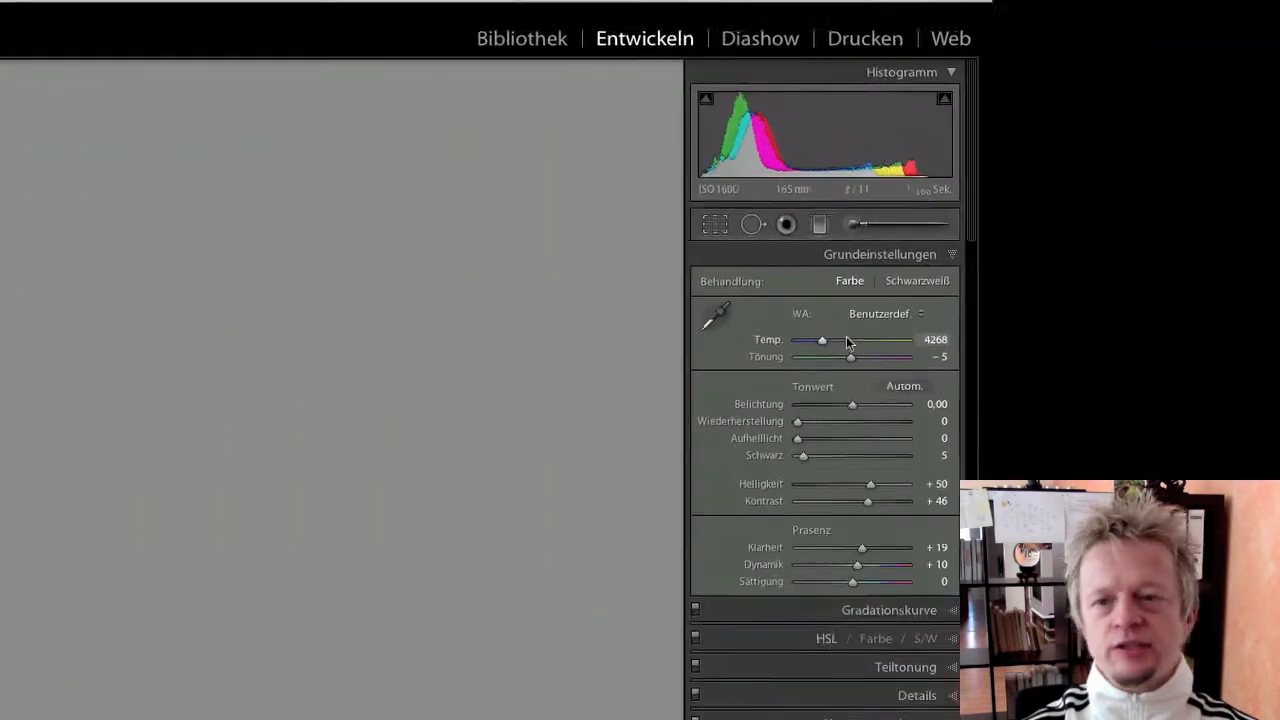
drag(783, 357, 771, 364)
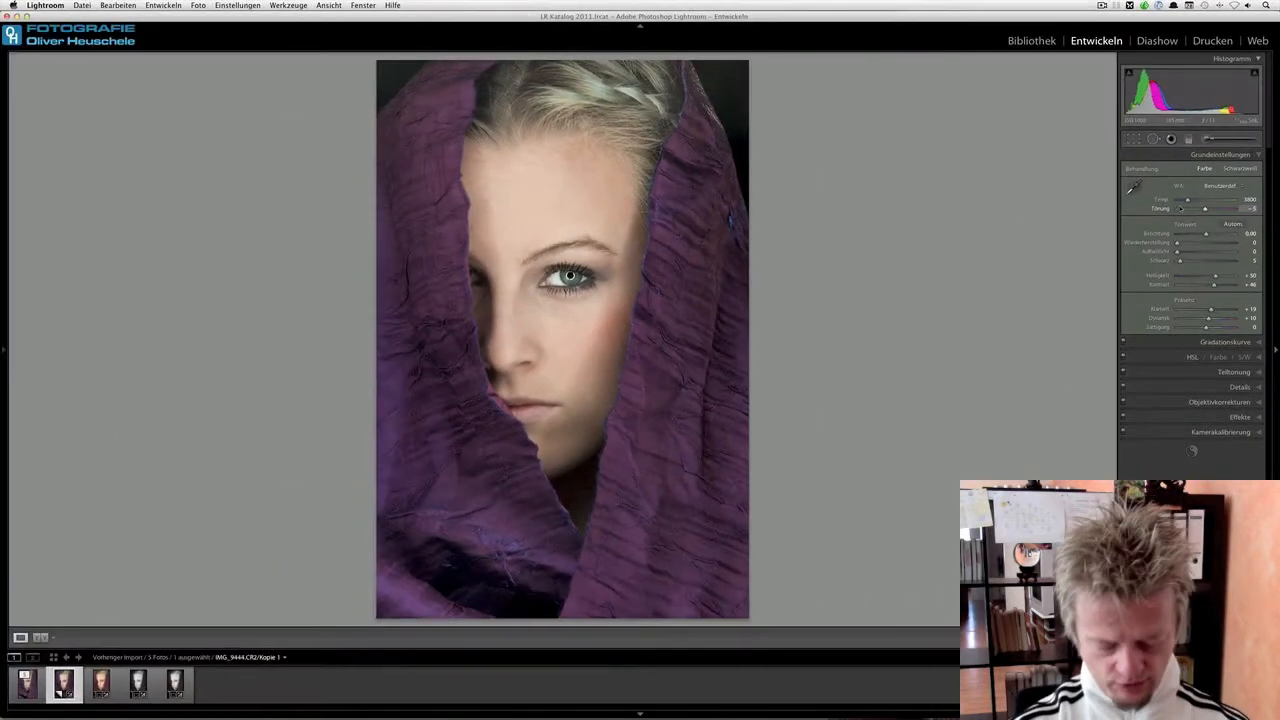
key(super+z)
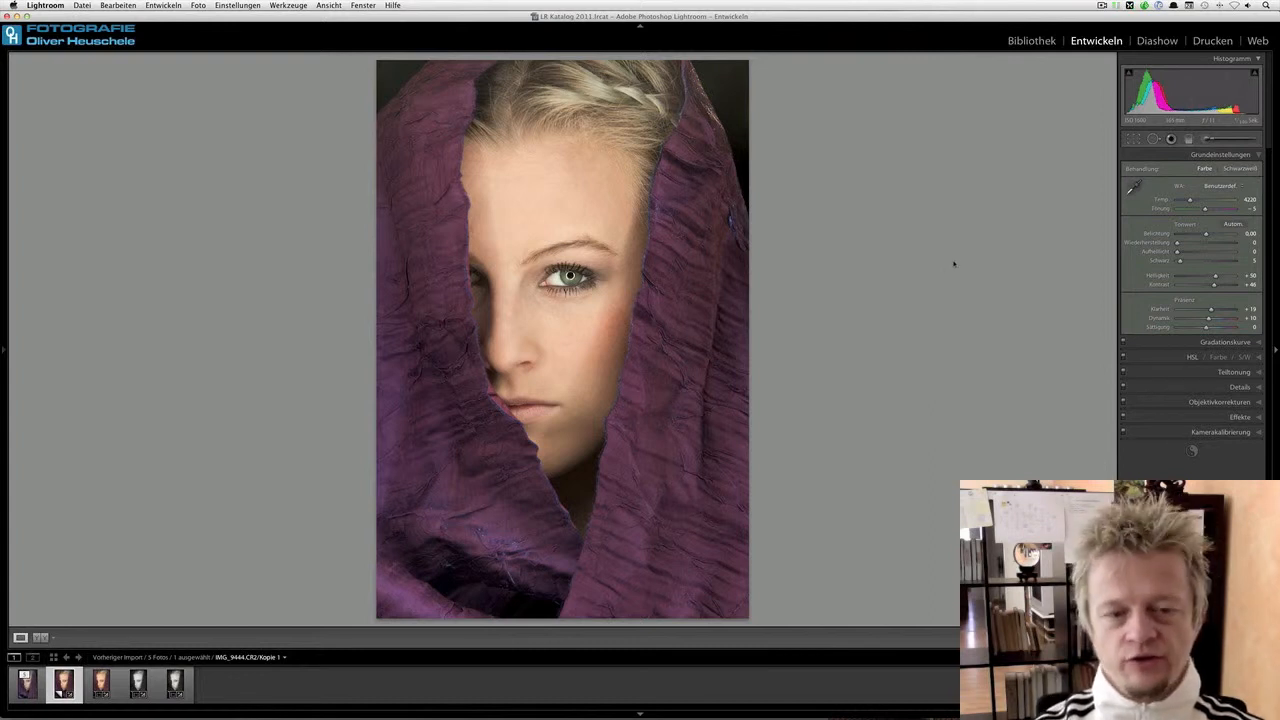
- Examine the forehead, eye and cheek at close range, comparing the before and after versions side by side
click(542, 300)
drag(661, 337, 591, 234)
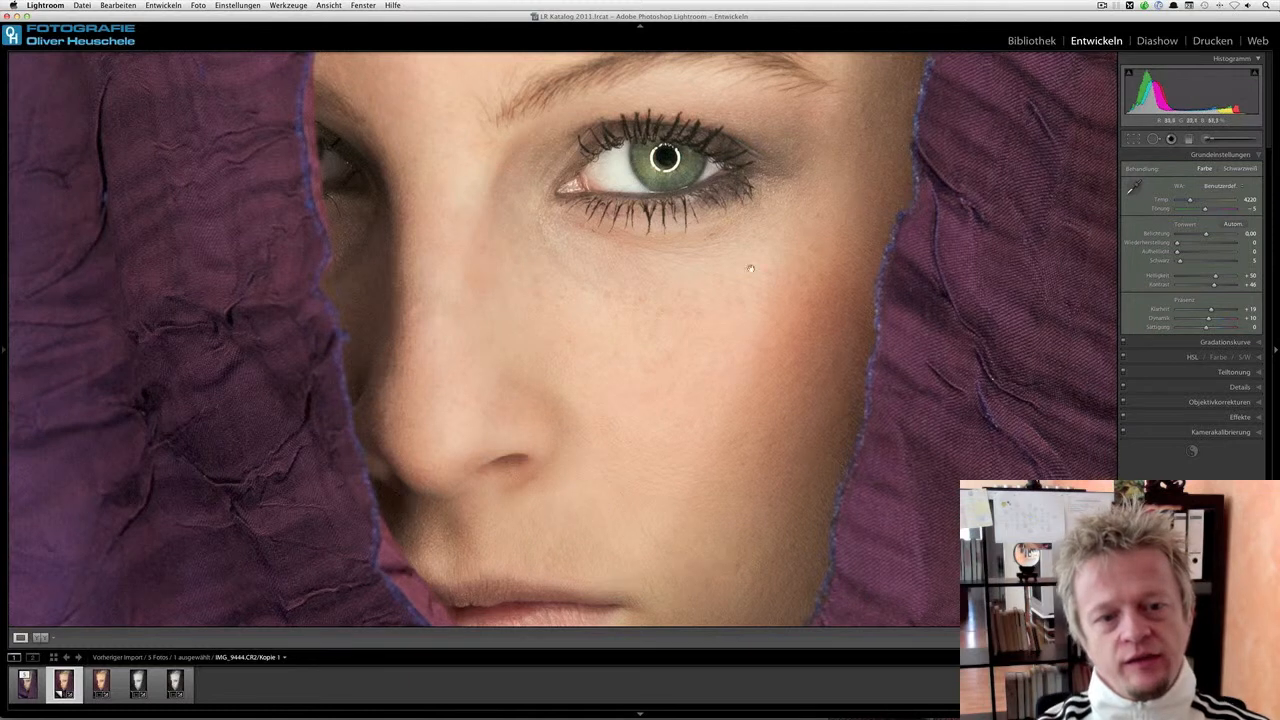
drag(771, 245, 777, 391)
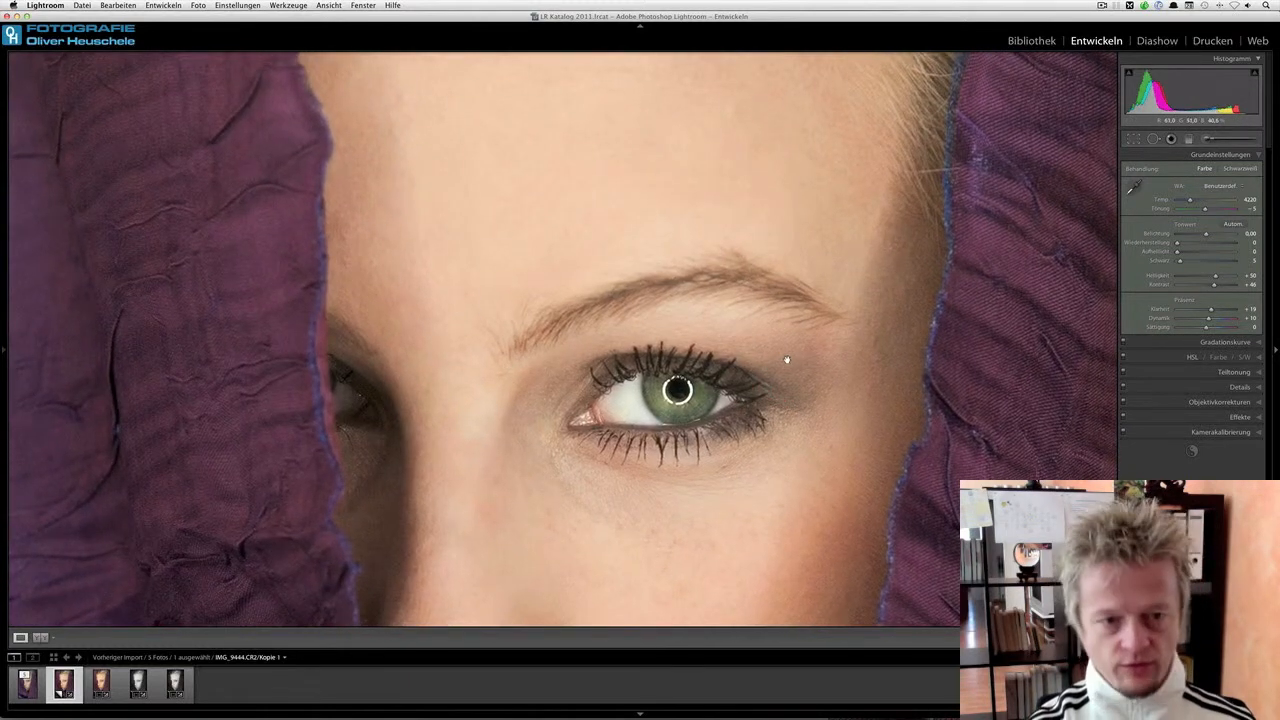
key(y)
drag(405, 231, 482, 370)
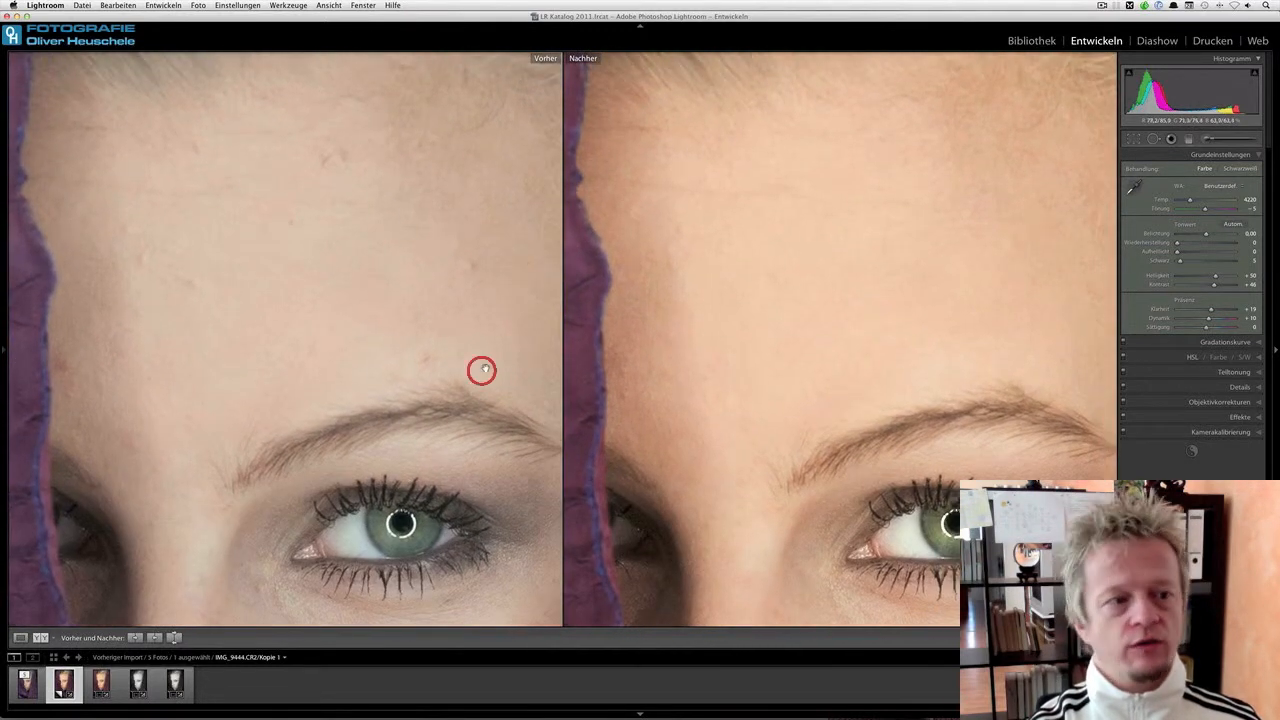
drag(774, 294, 749, 297)
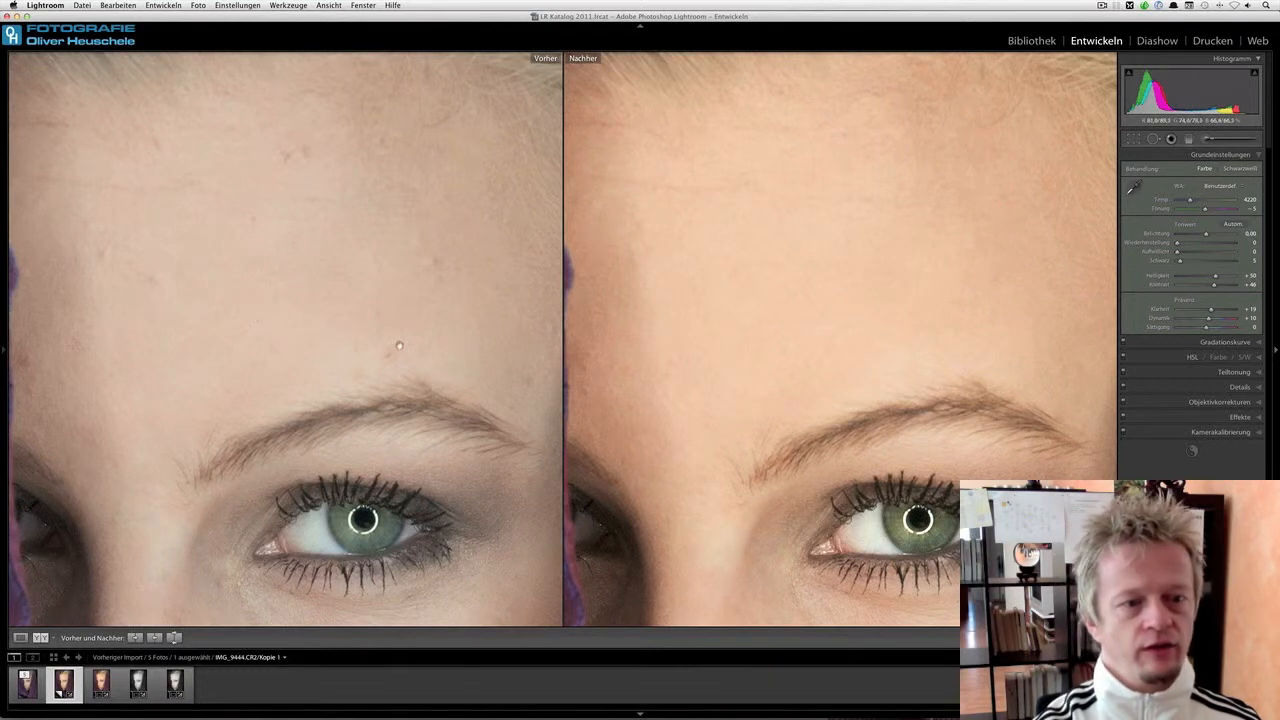
scroll(312, 312, down, 8)
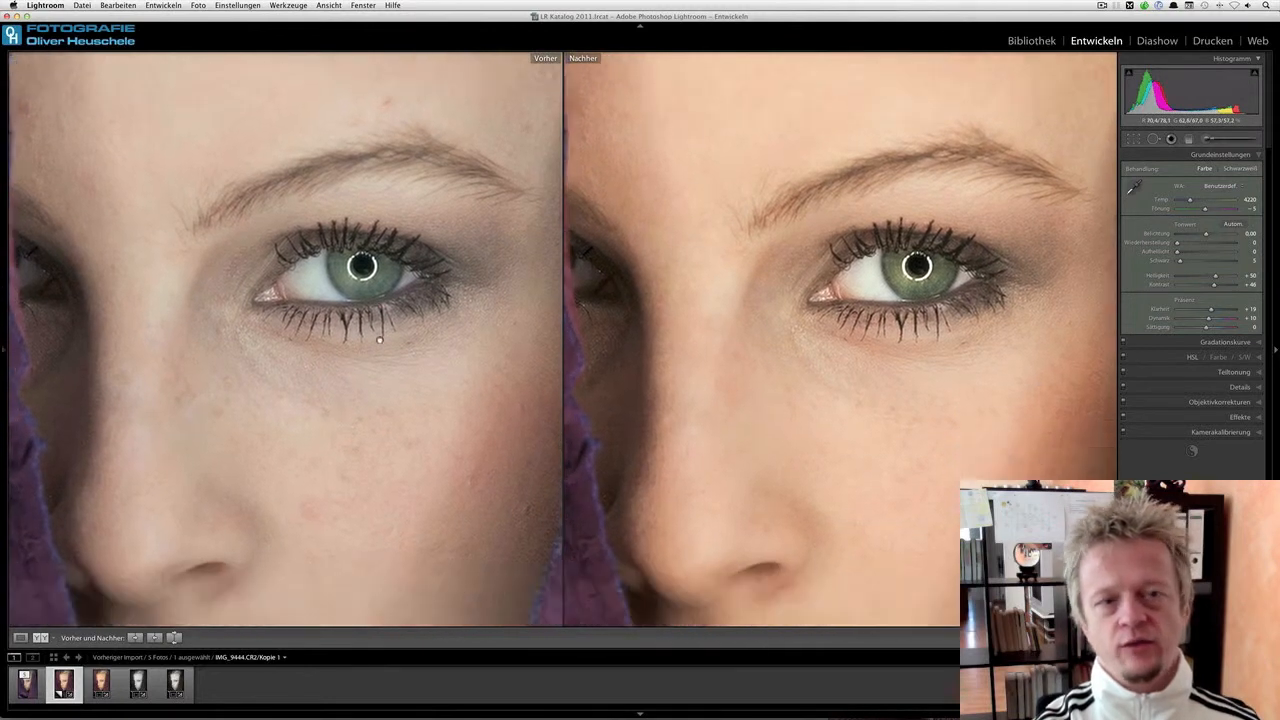
click(379, 340)
click(415, 376)
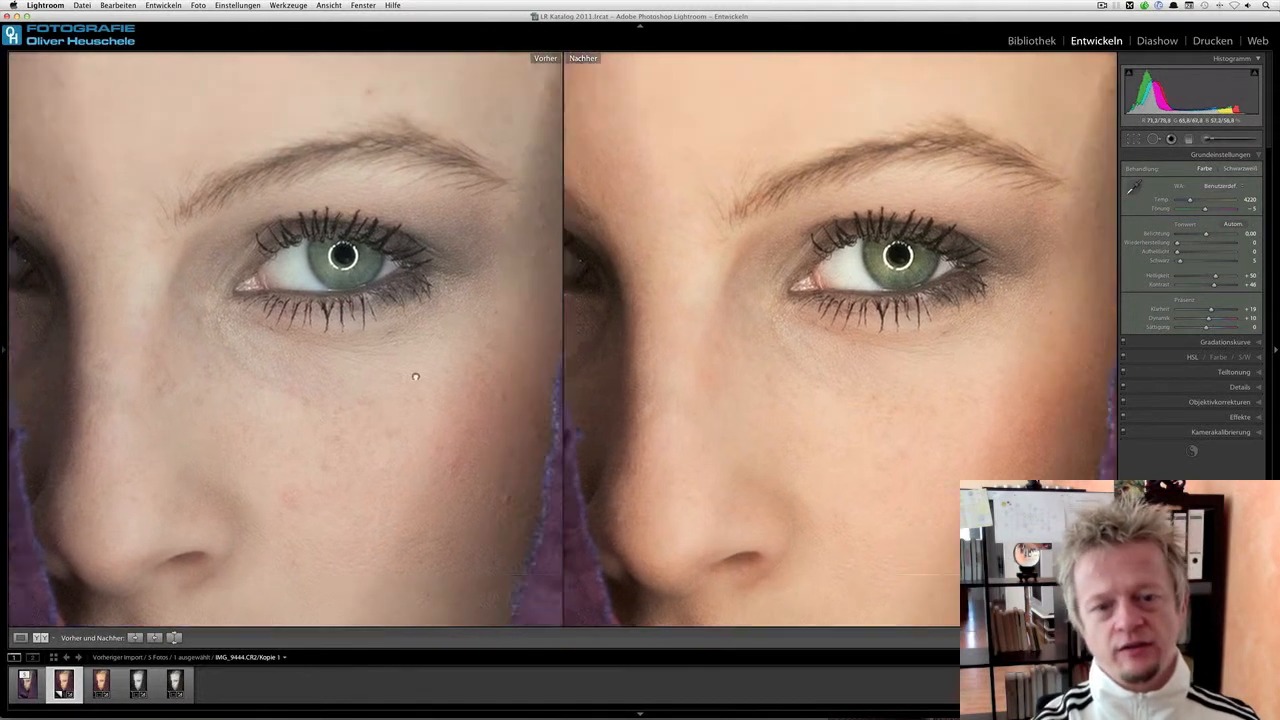
scroll(415, 376, up, 2)
scroll(457, 243, up, 2)
scroll(841, 290, left, 10)
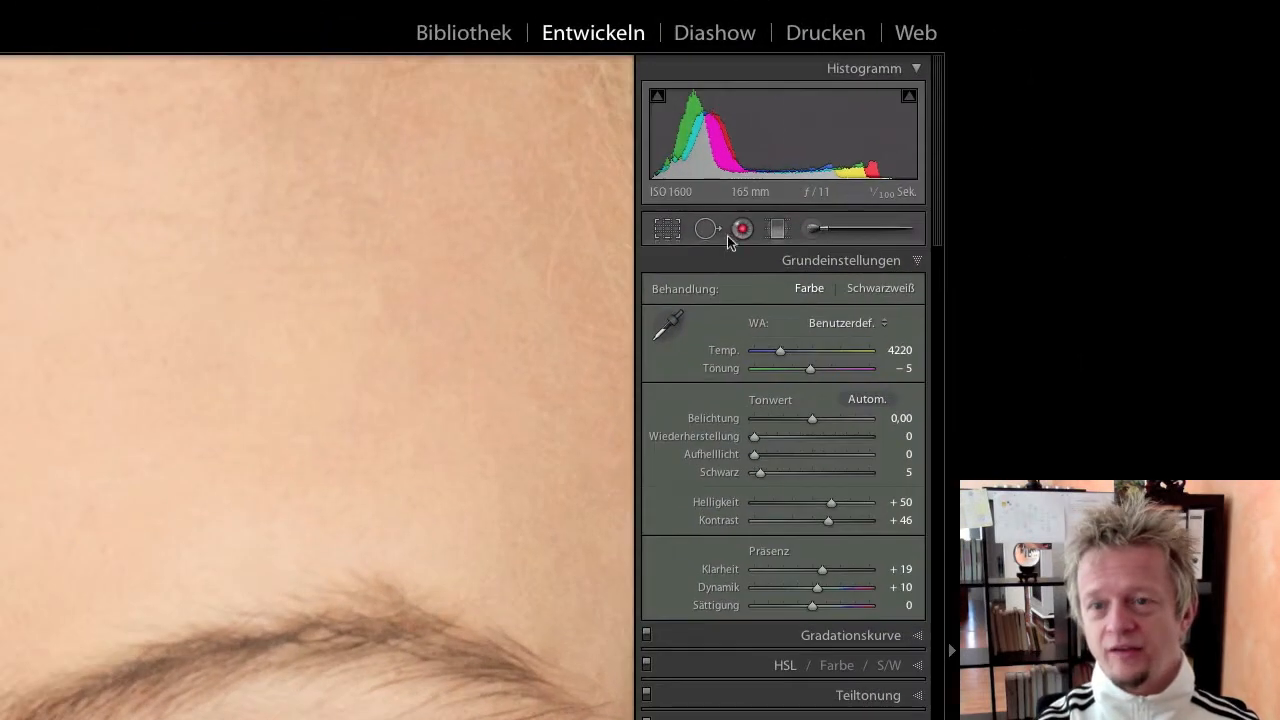
- Activate the Spot Removal tool and examine the retouching spots across the forehead
click(706, 229)
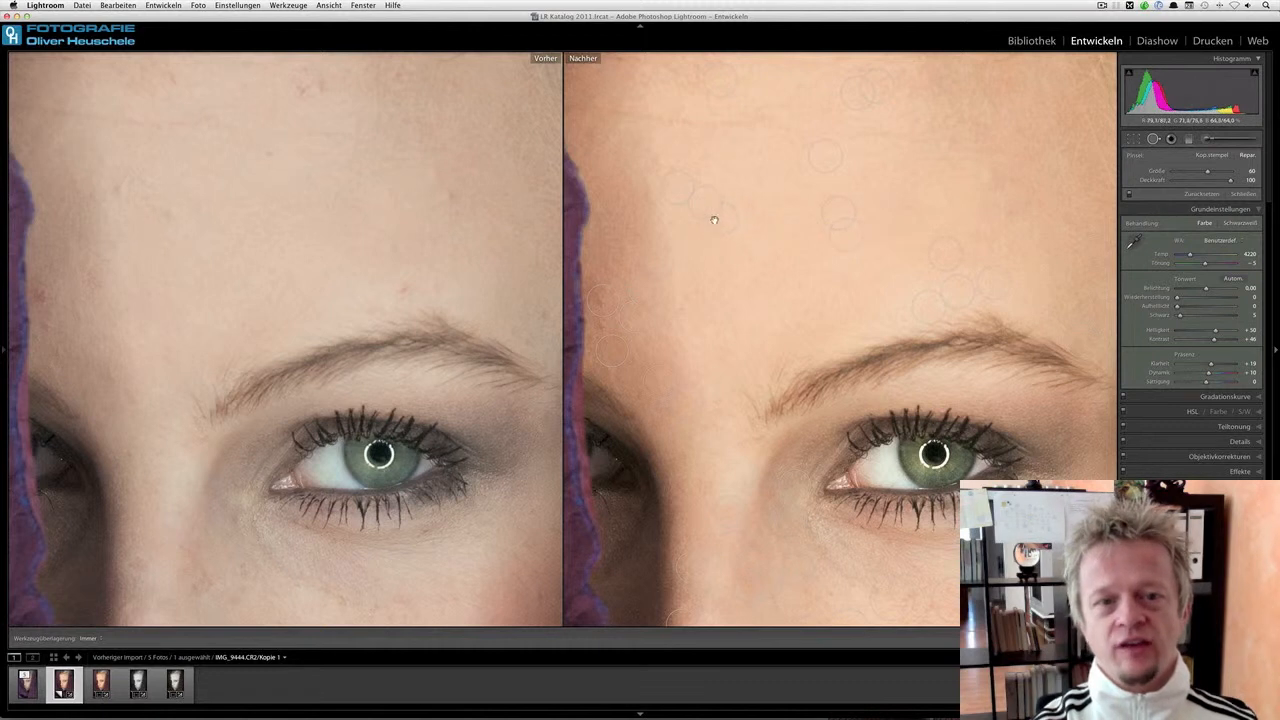
drag(759, 145, 737, 253)
click(715, 193)
click(837, 223)
drag(941, 273, 830, 203)
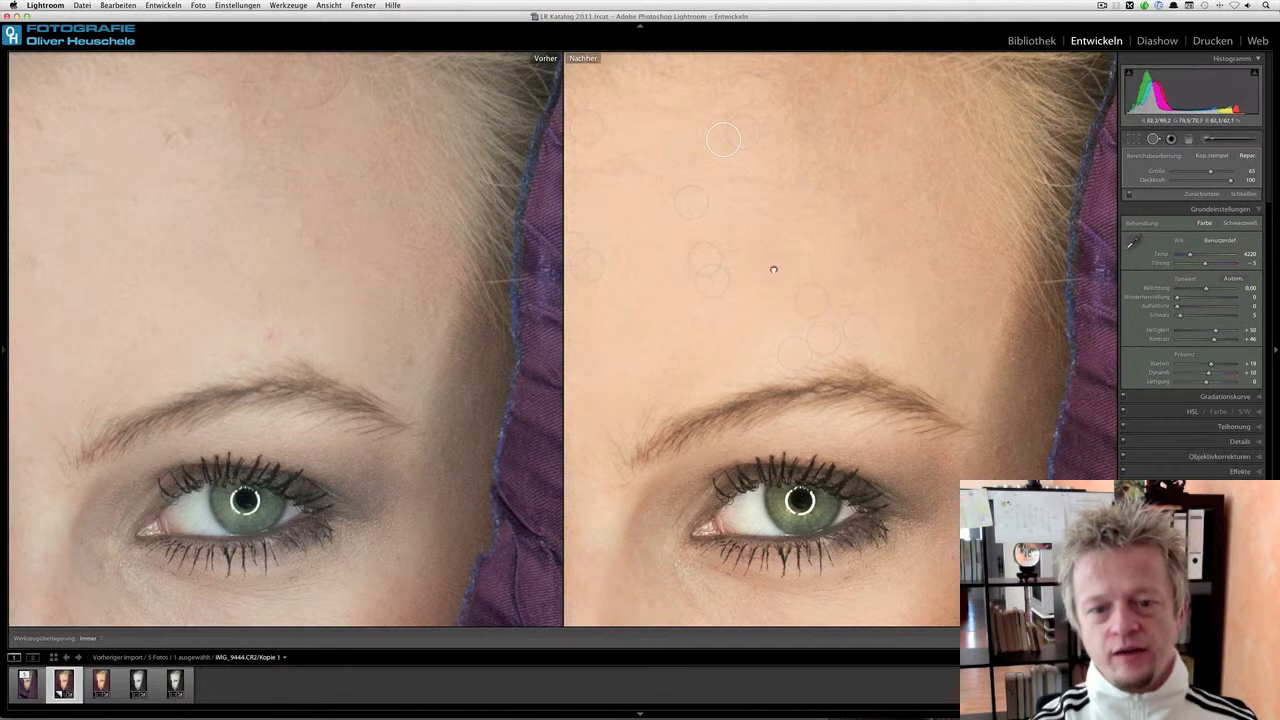
- Examine the retouching spots on the cheek, nose and around the eye against the unedited version
scroll(766, 280, down, 10)
scroll(762, 213, down, 3)
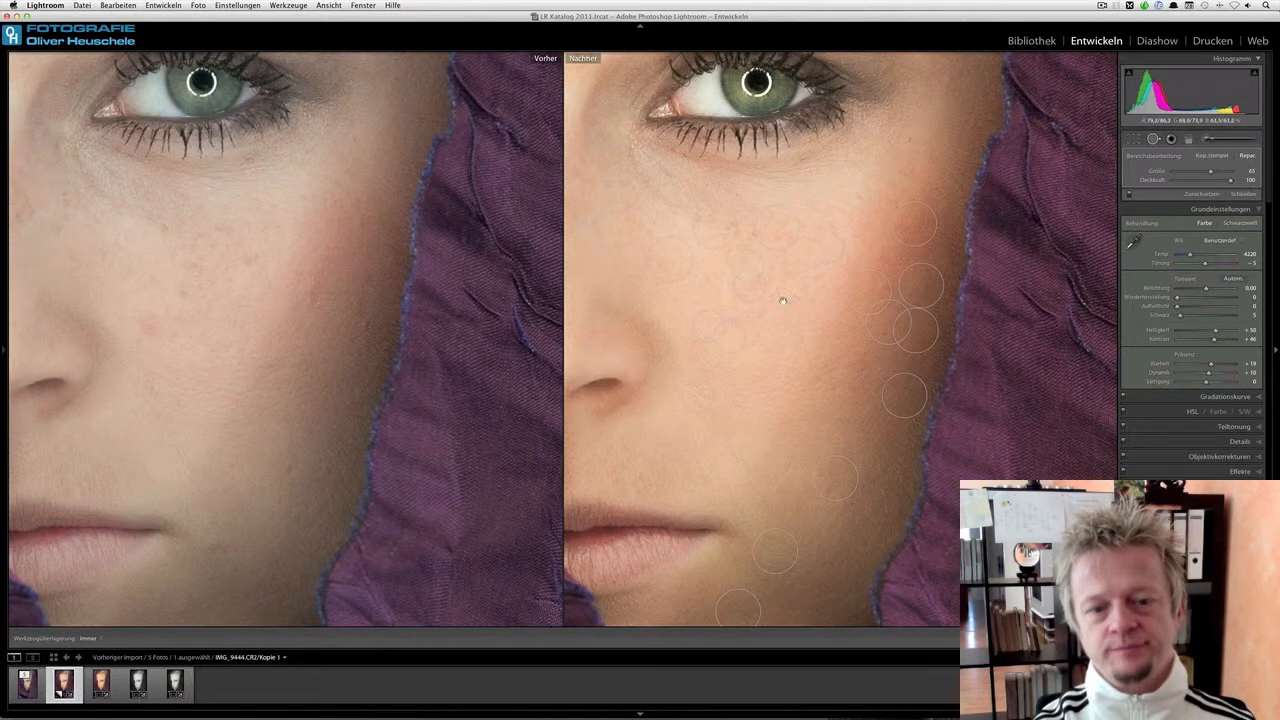
scroll(796, 280, down, 3)
scroll(822, 282, up, 4)
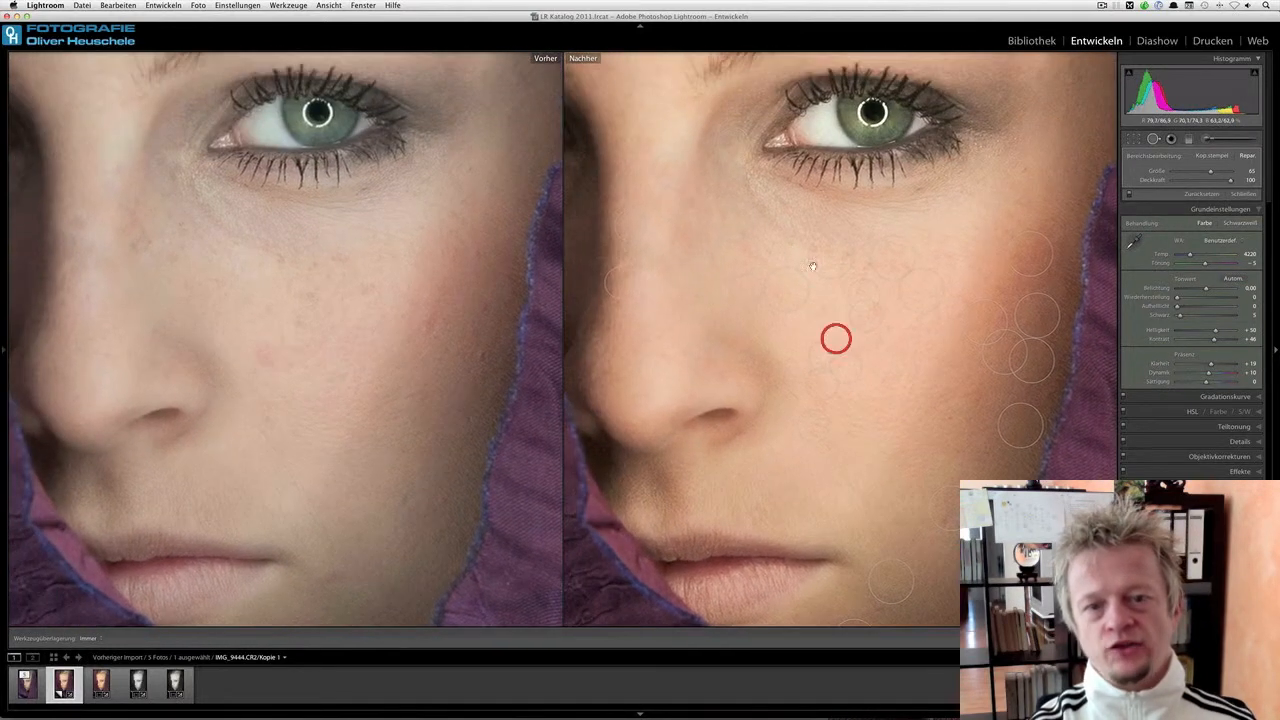
scroll(822, 282, up, 4)
scroll(785, 295, up, 1)
scroll(785, 295, down, 1)
scroll(750, 320, up, 3)
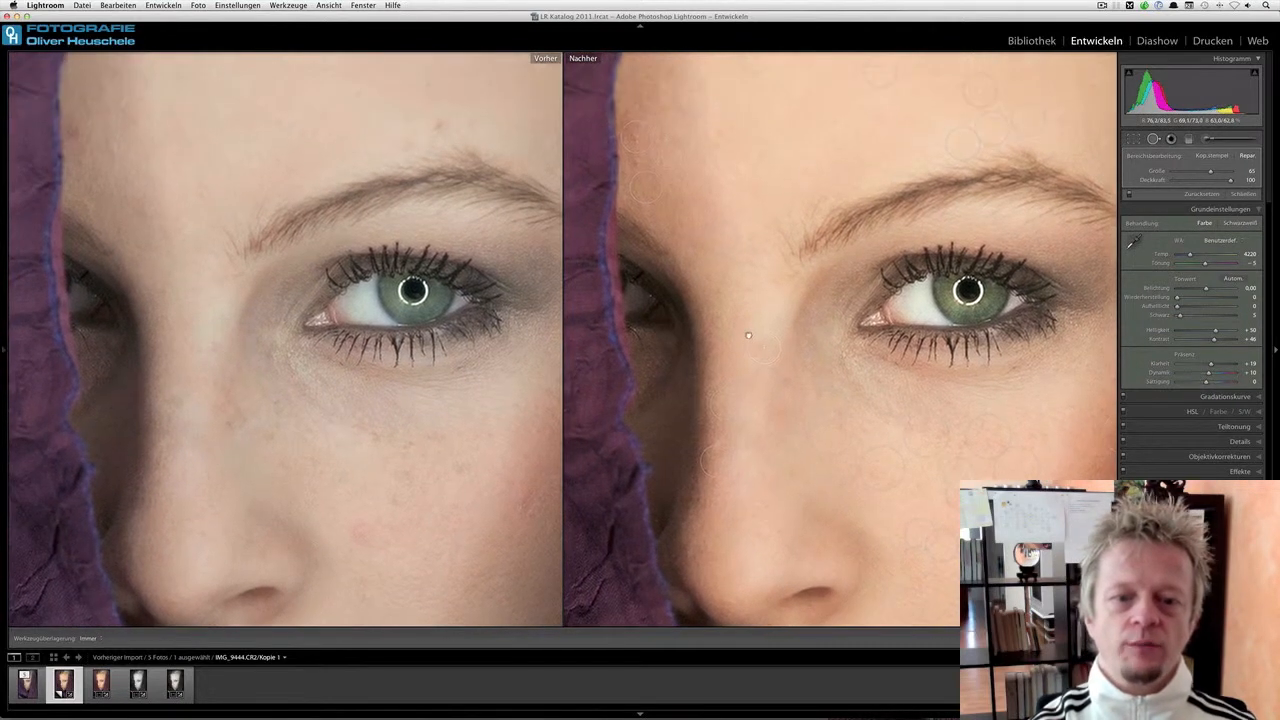
scroll(750, 335, up, 4)
scroll(680, 323, right, 3)
scroll(737, 294, down, 2)
click(730, 260)
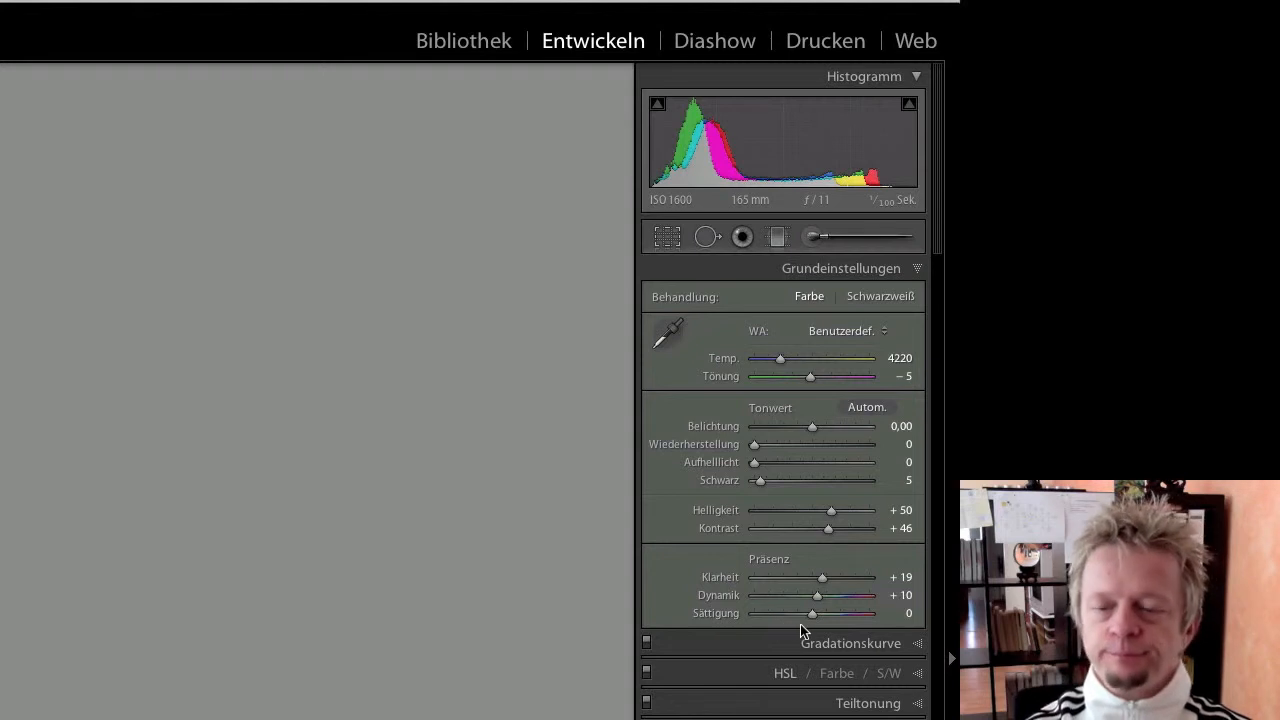
- Check the HSL settings and display the Adjustment Brush edit pins close up on the eye
click(920, 672)
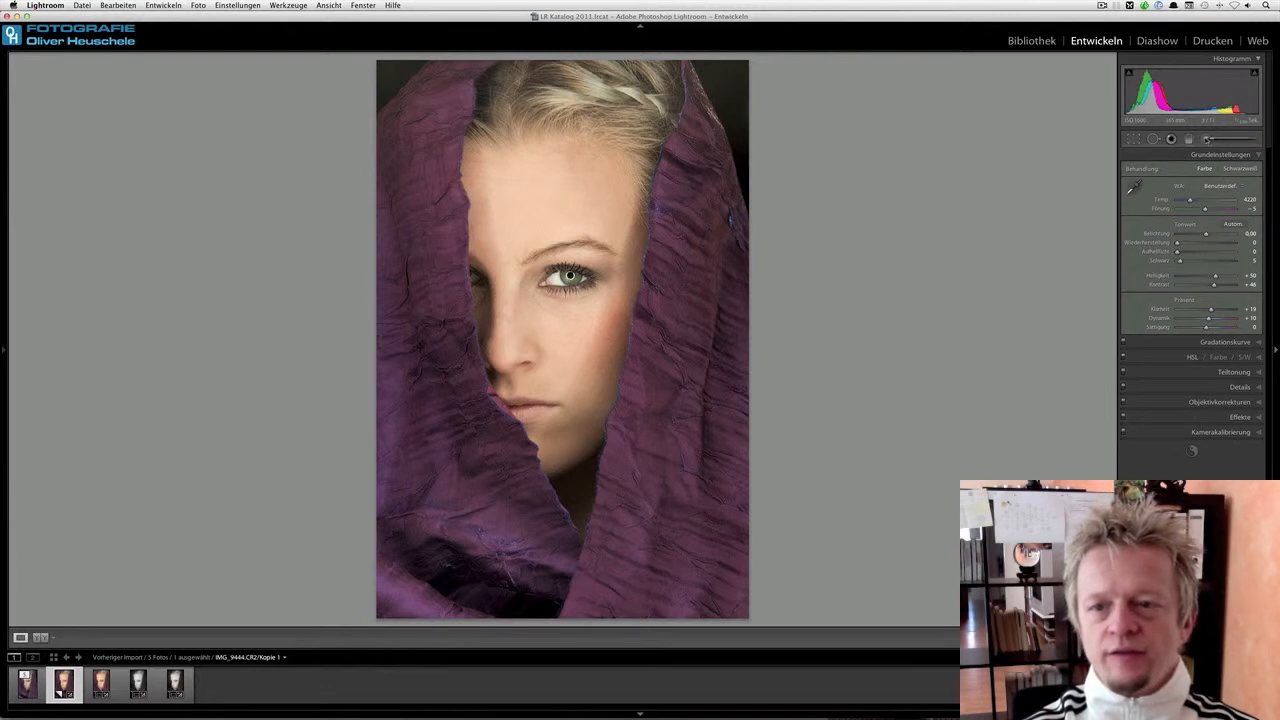
click(1206, 139)
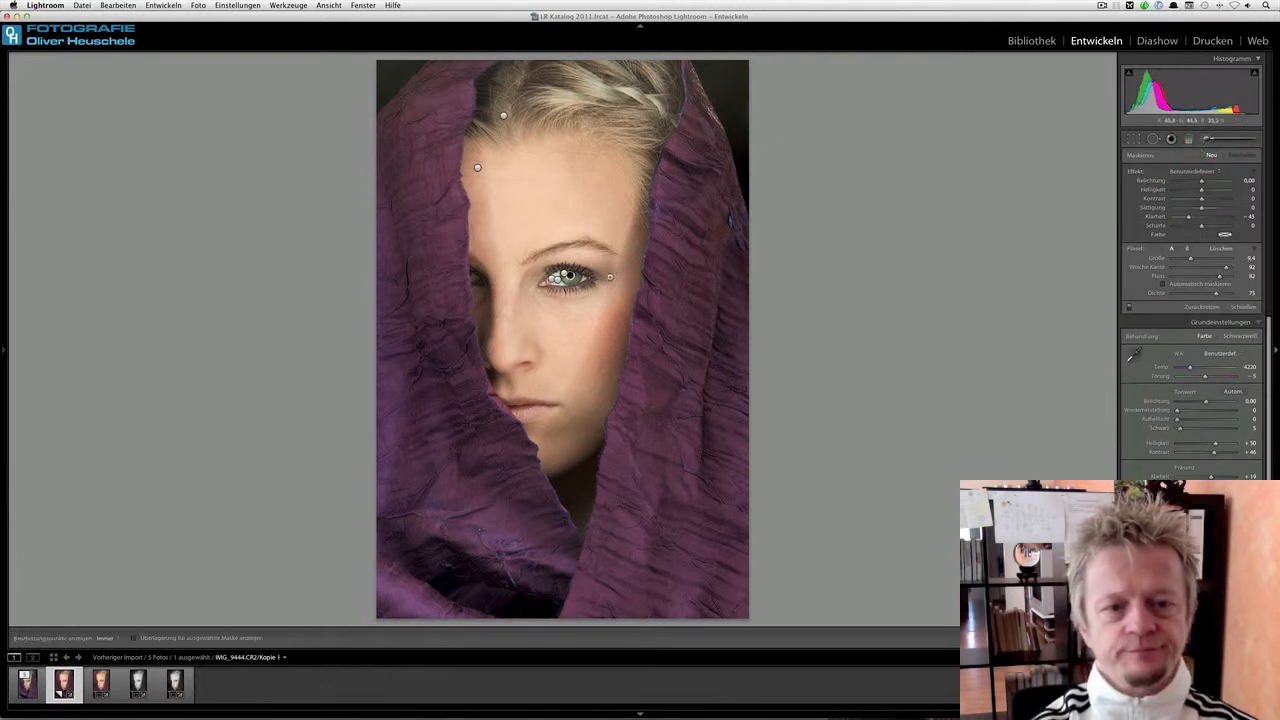
key(z)
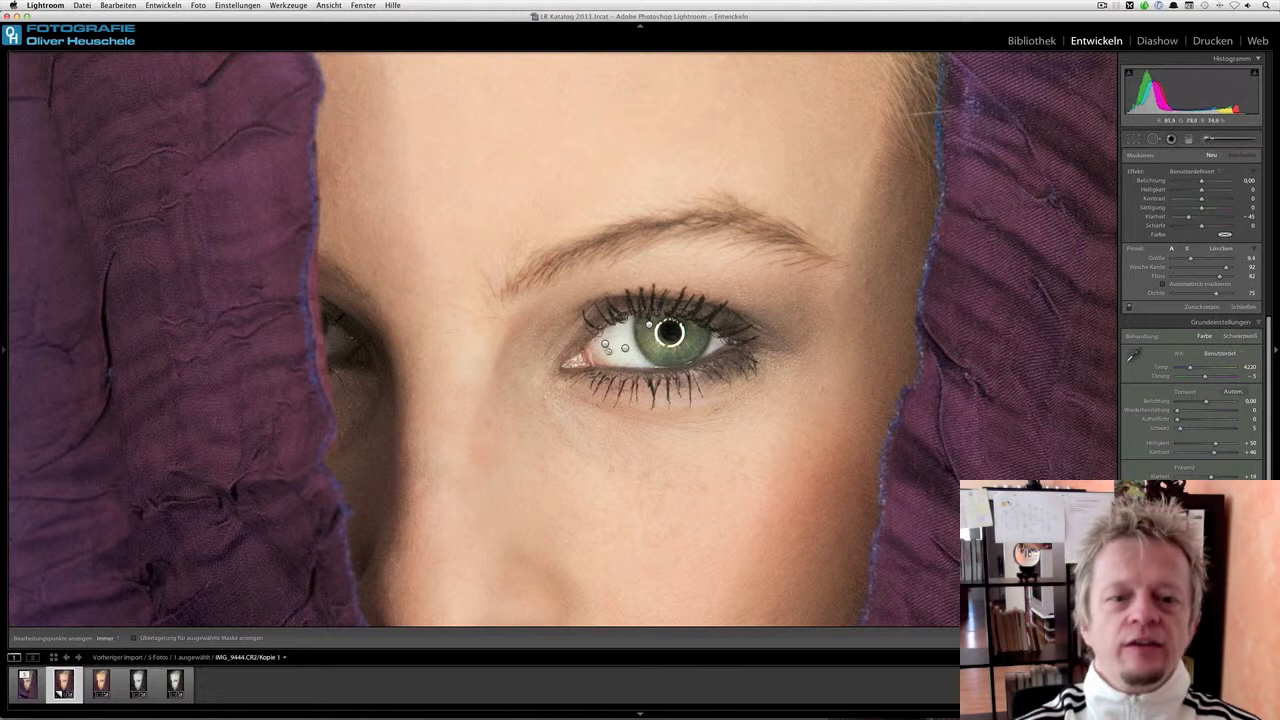
- Inspect the brush adjustments and masks on the eye white and iris, comparing the eye before and after
click(605, 344)
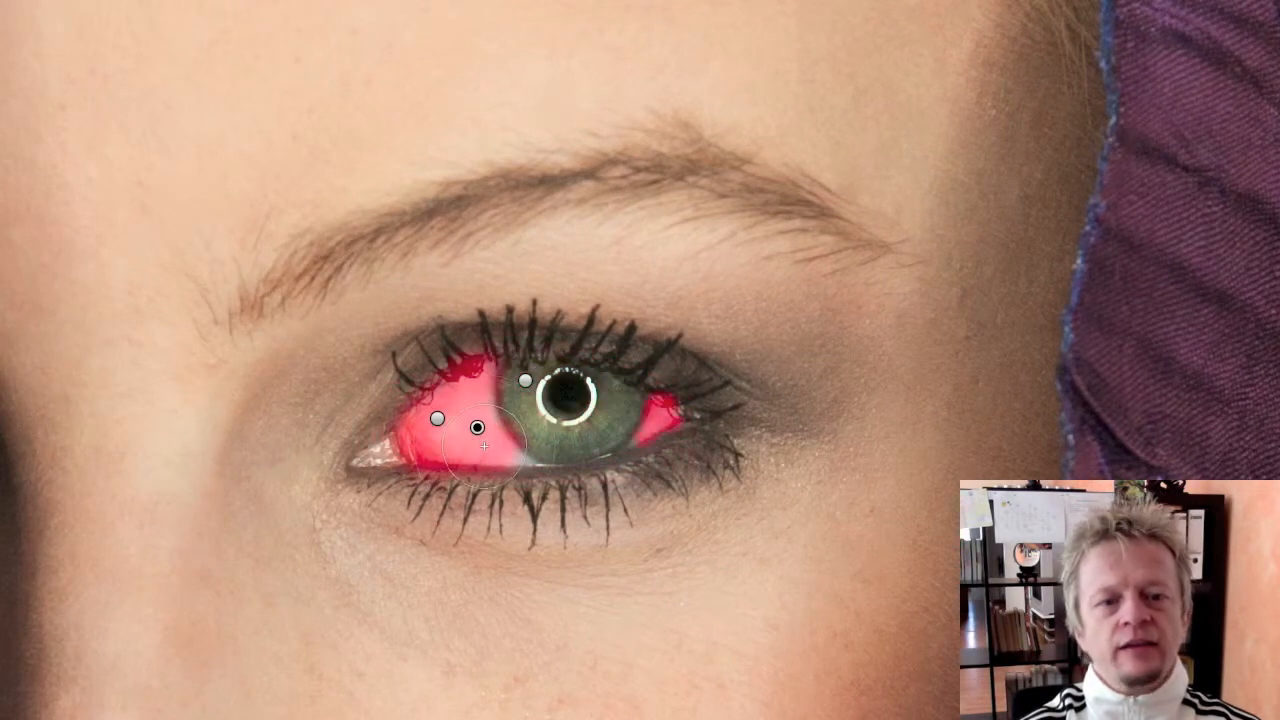
click(476, 428)
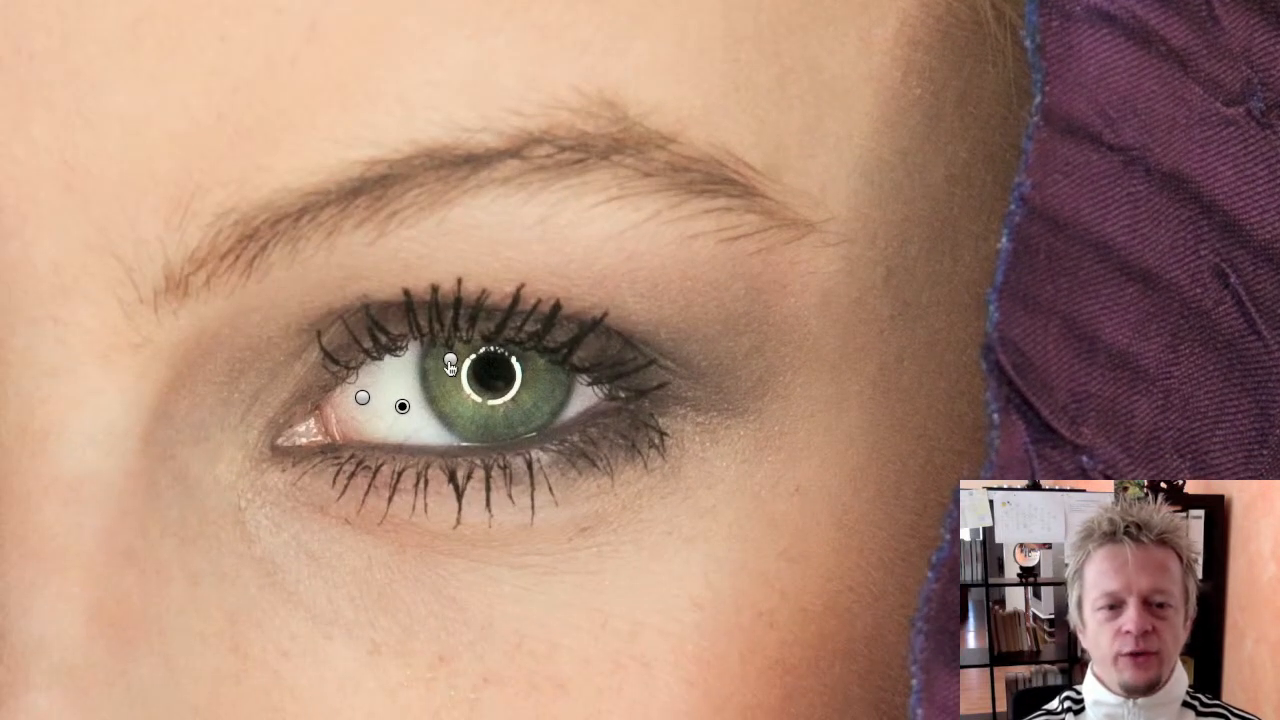
mouse_move(450, 360)
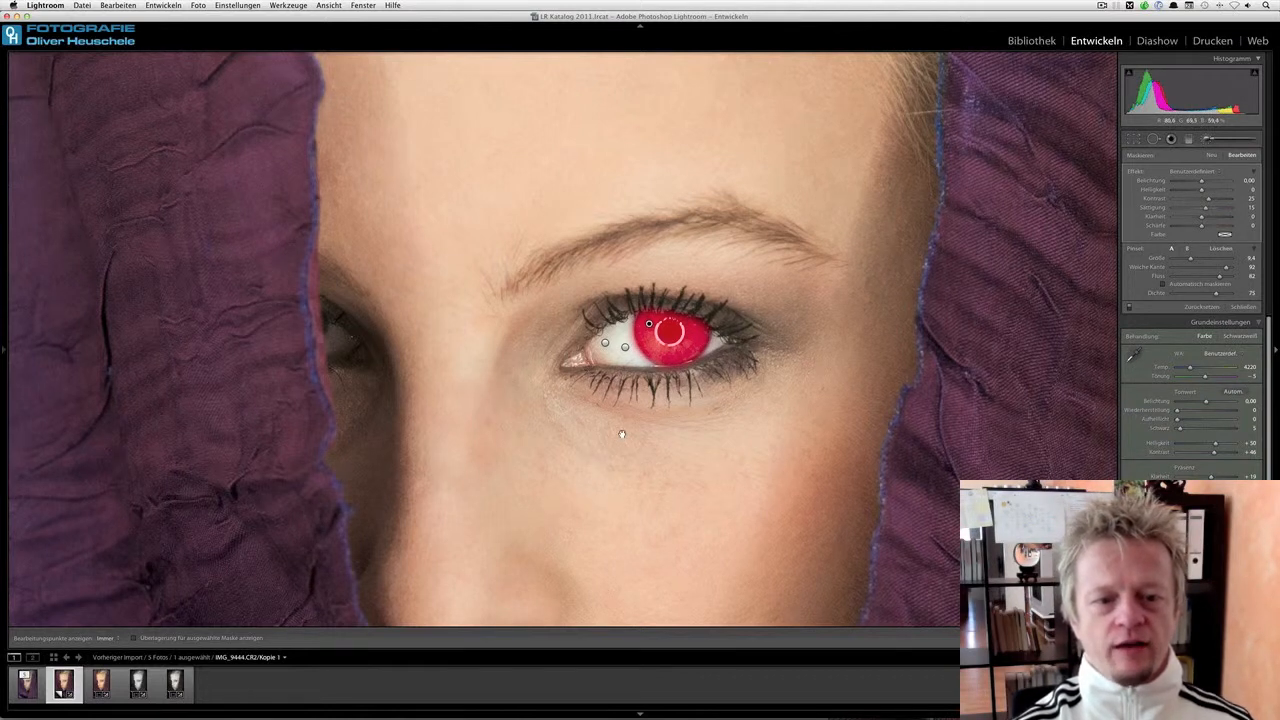
key(o)
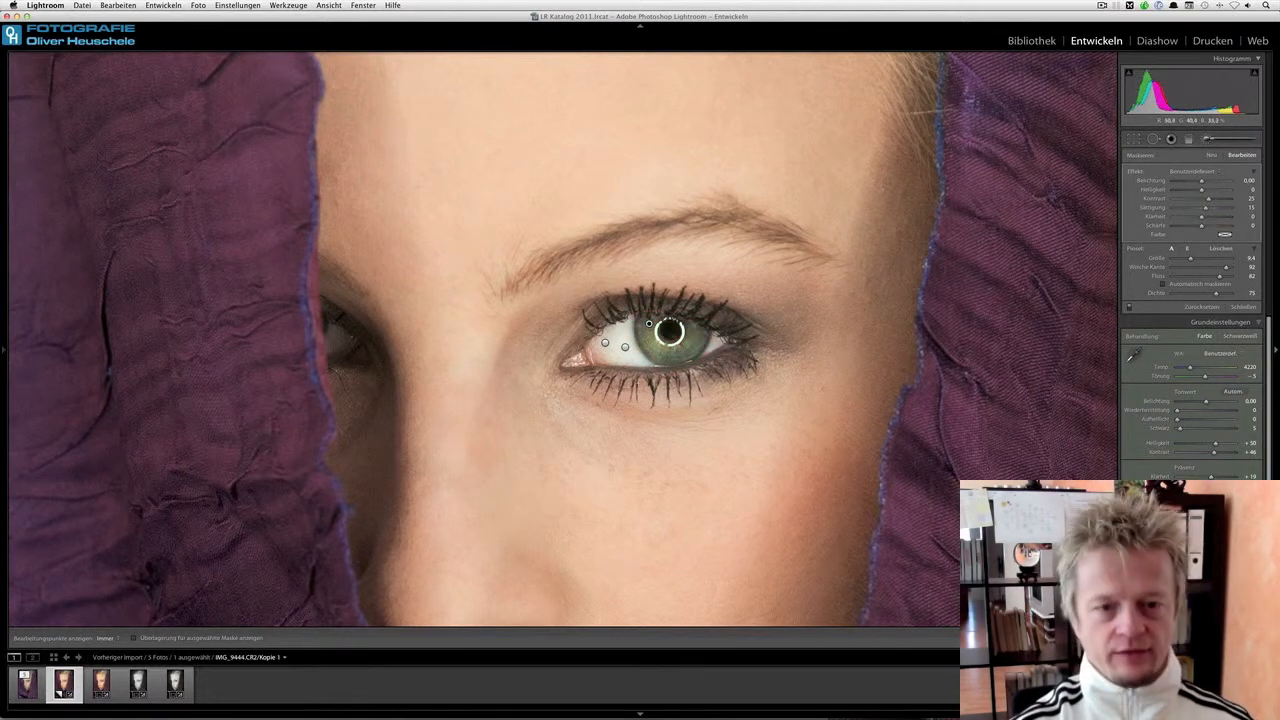
key(y)
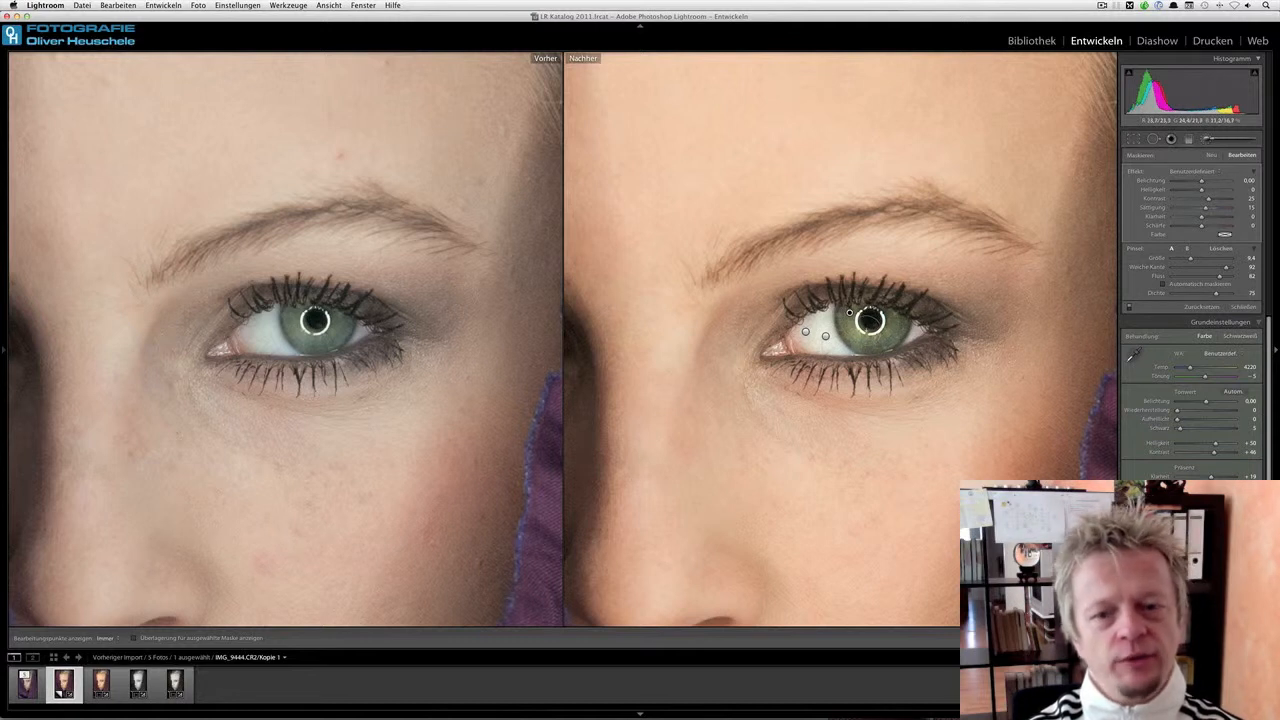
key(y)
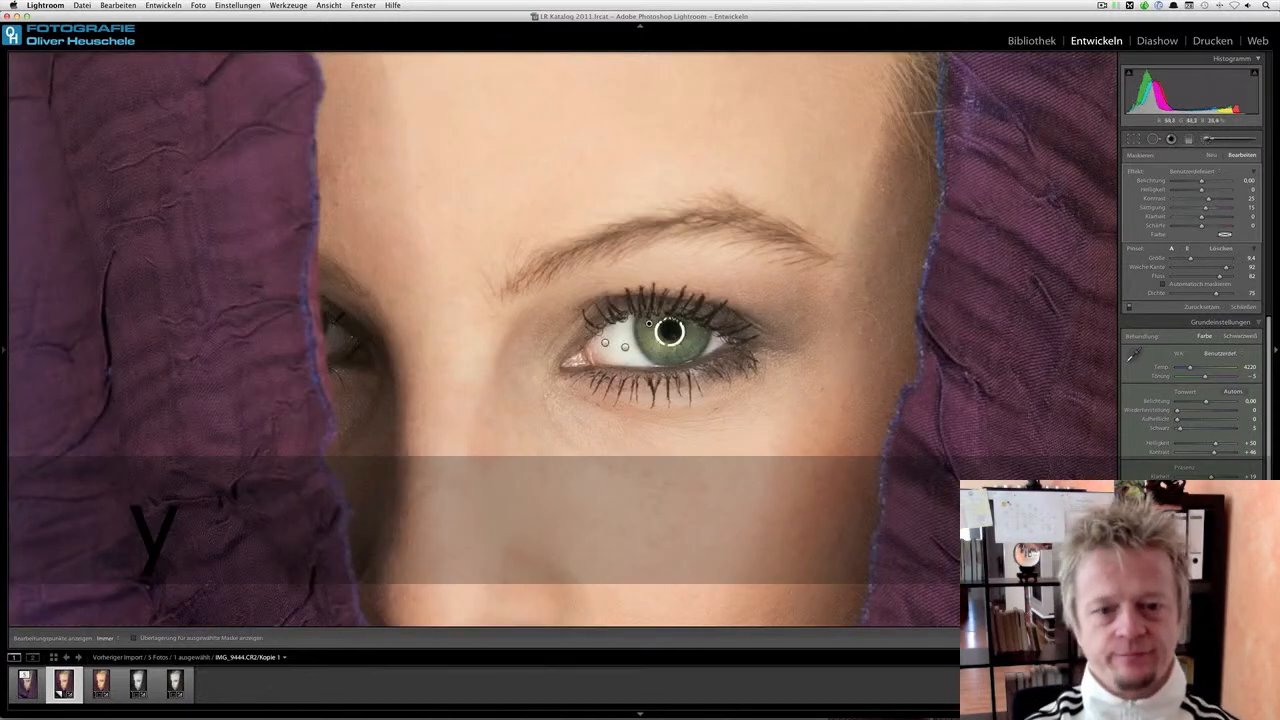
- Inspect the brush adjustment that reduces clarity on the facial skin, together with its mask
click(530, 158)
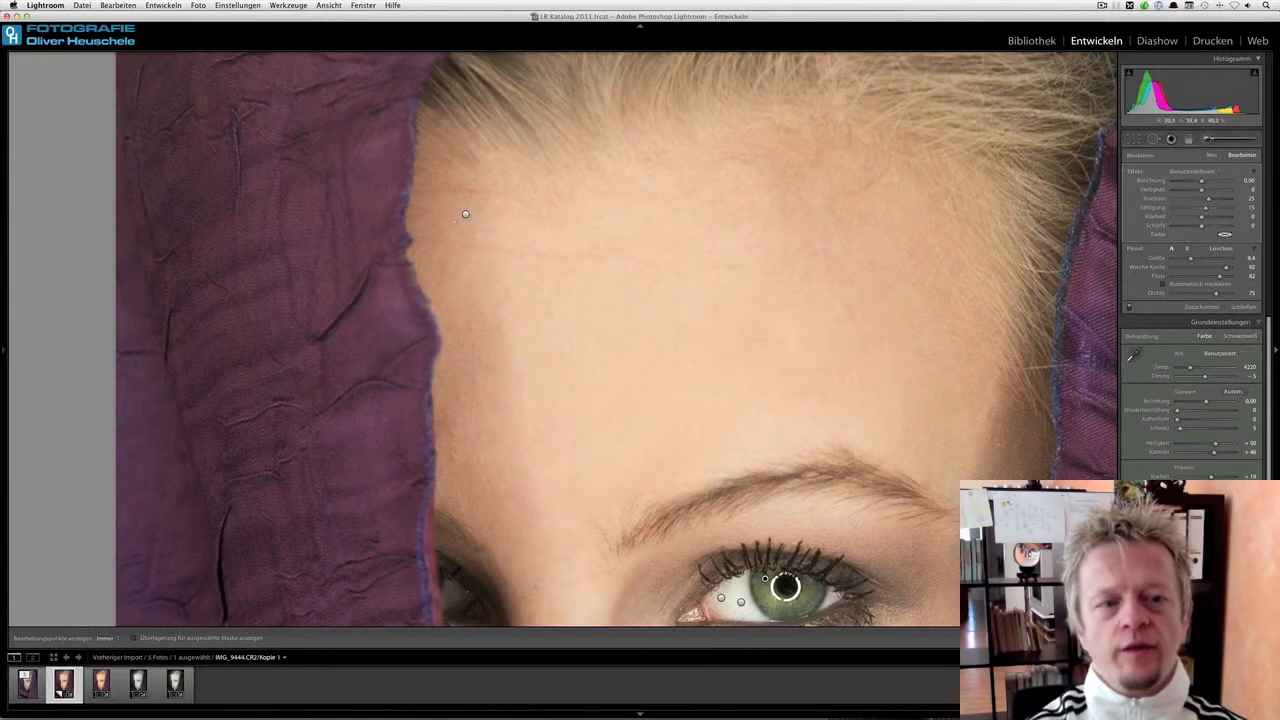
mouse_move(465, 215)
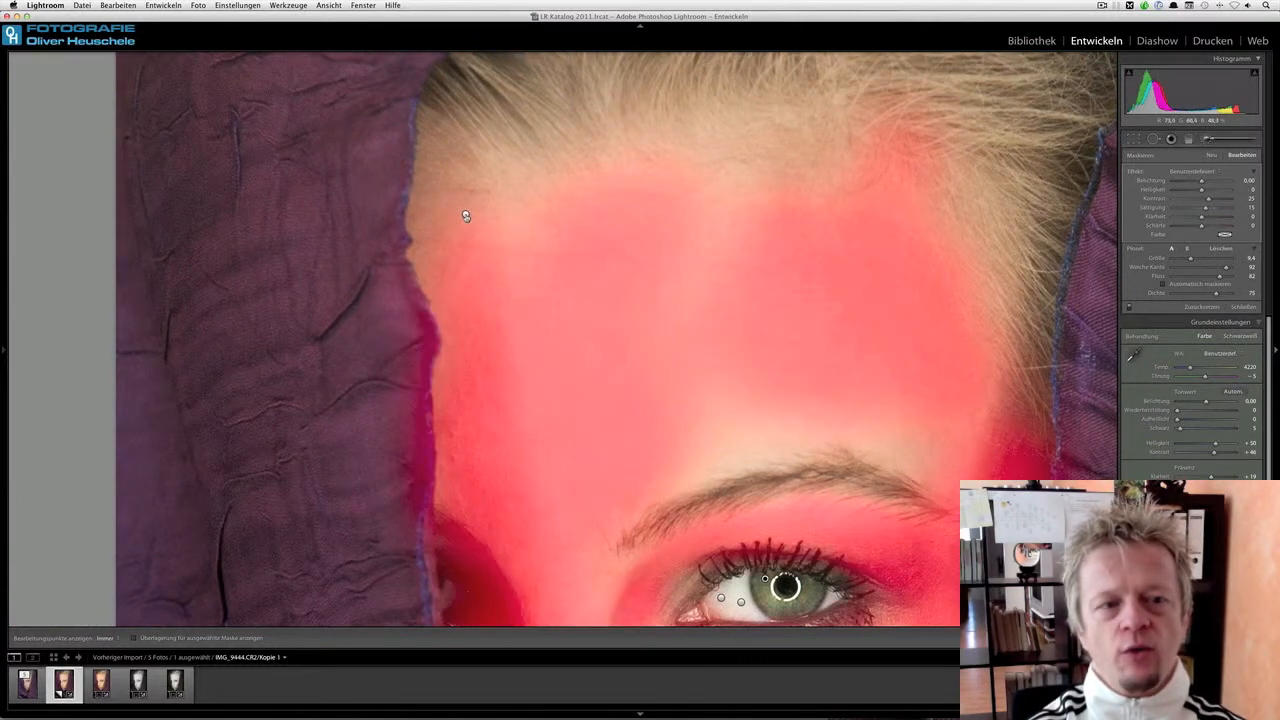
click(506, 240)
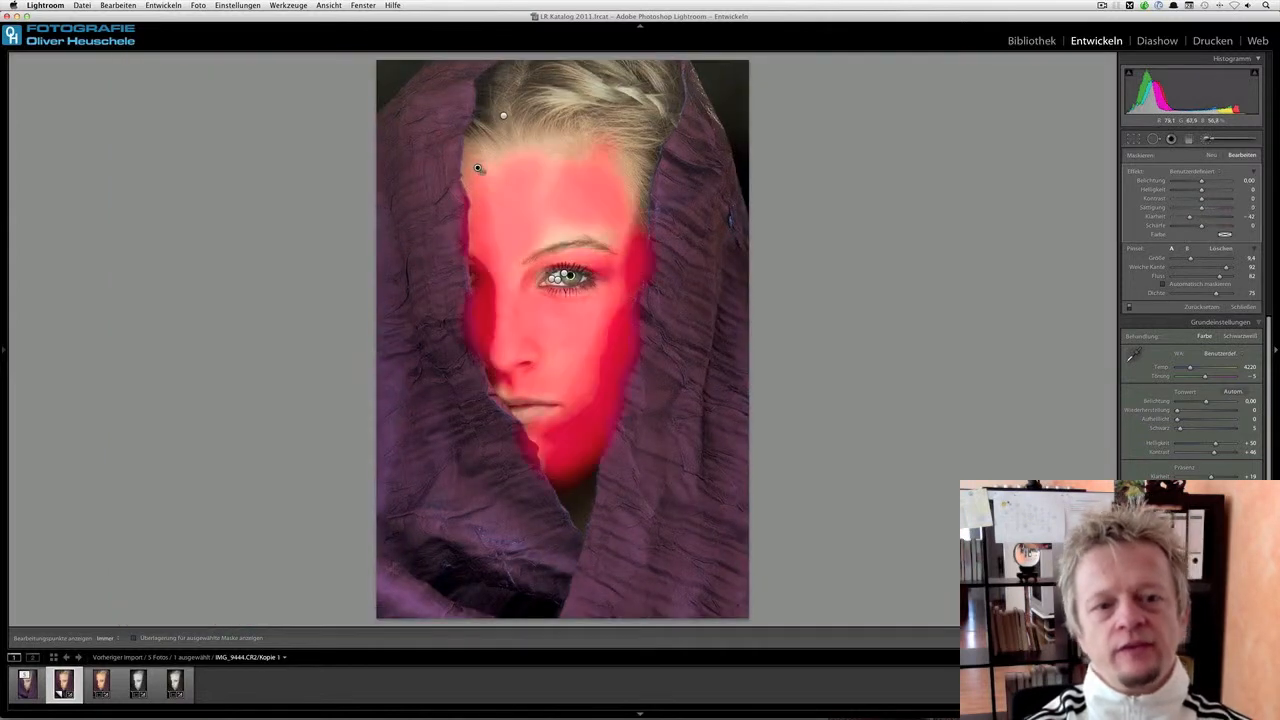
click(477, 167)
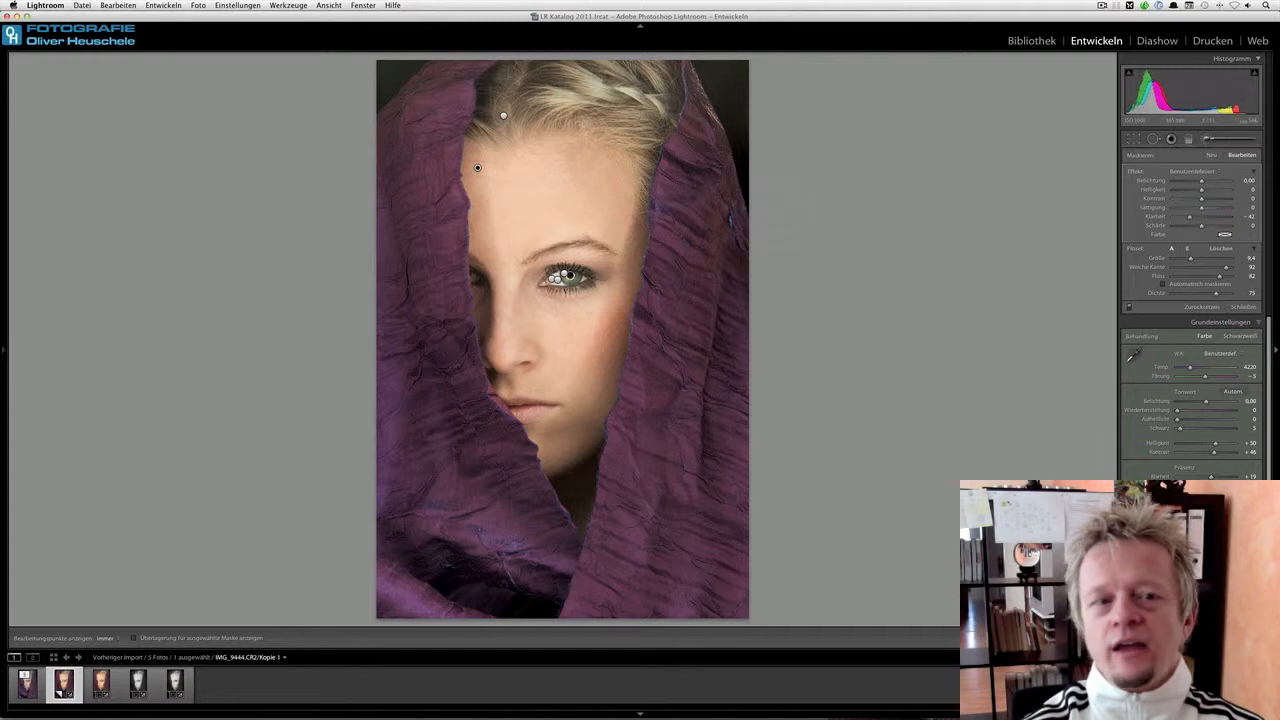
- Inspect the brush adjustment on the hair and compare the whole portrait before and after
click(503, 116)
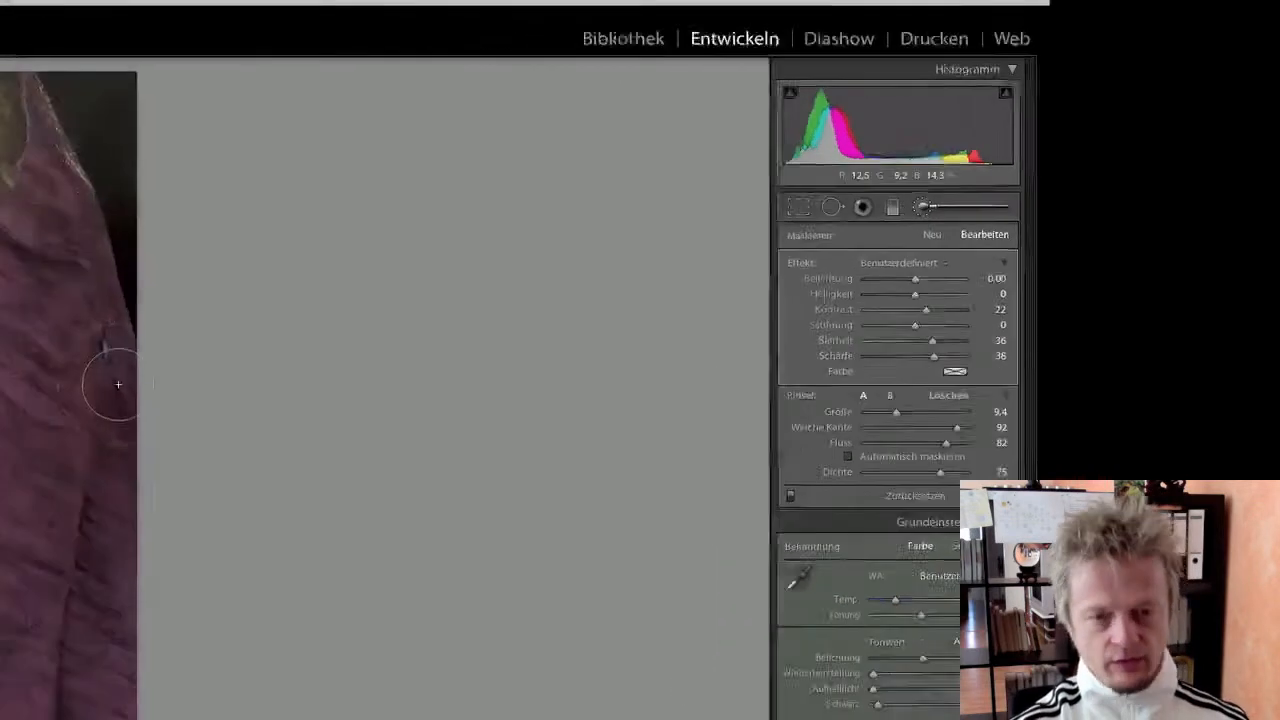
key(y)
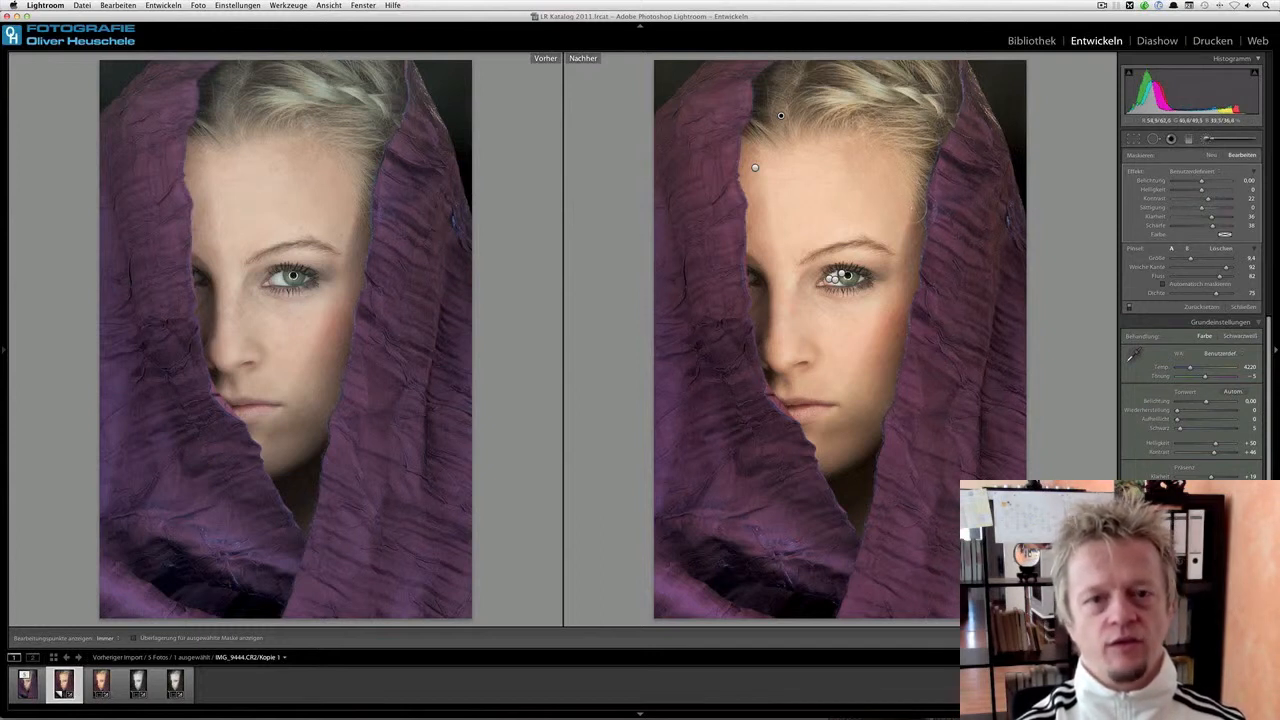
key(y)
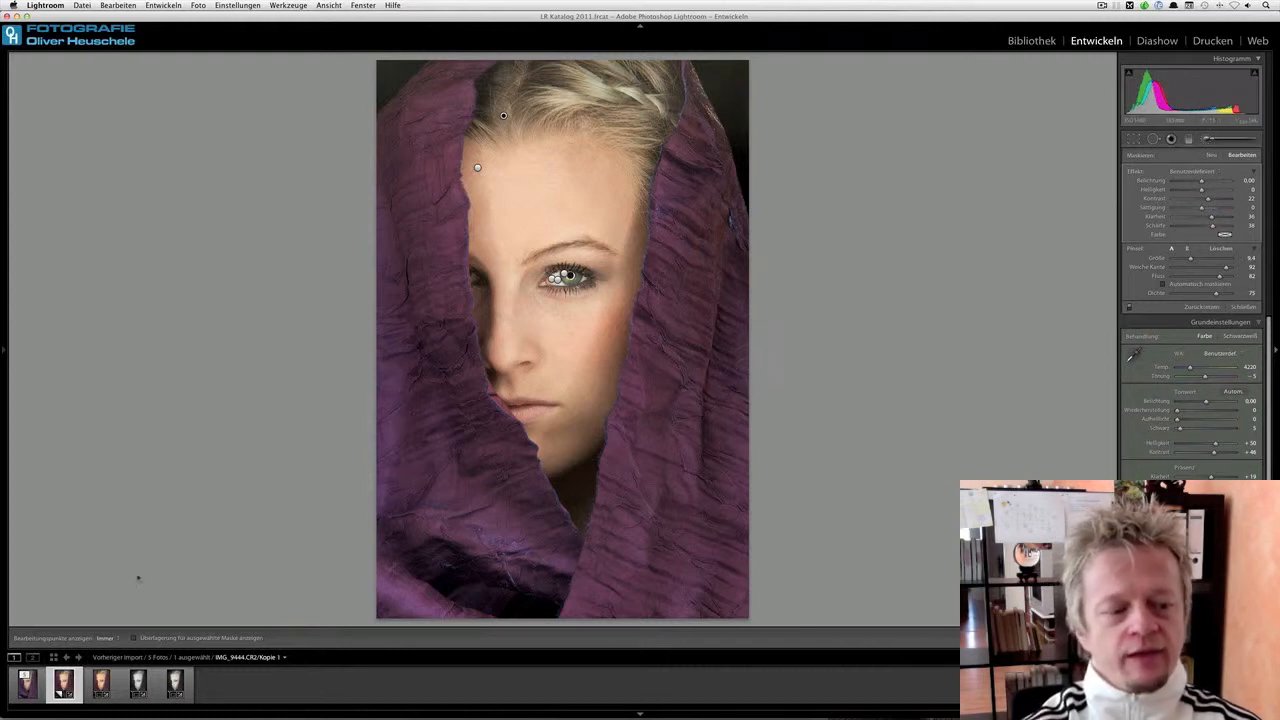
- View the cropped colour copy of the portrait, and check the black-and-white mix of the sepia-toned copy
click(101, 684)
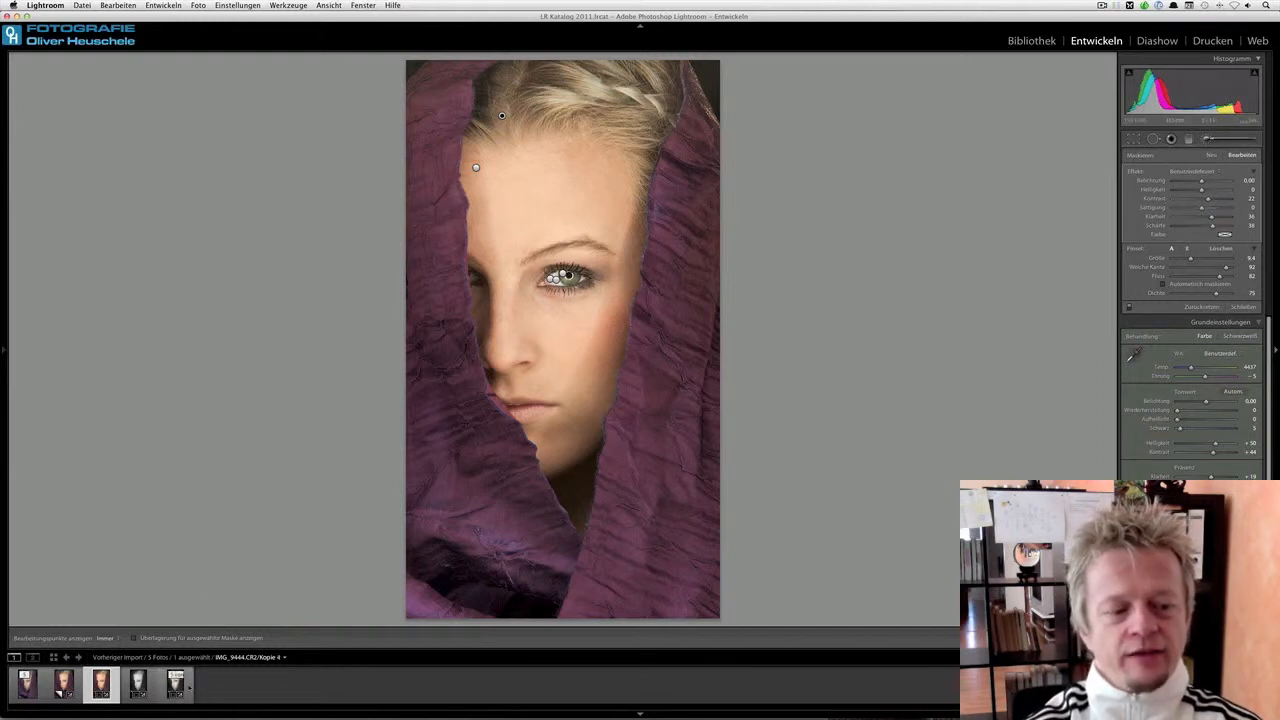
click(175, 684)
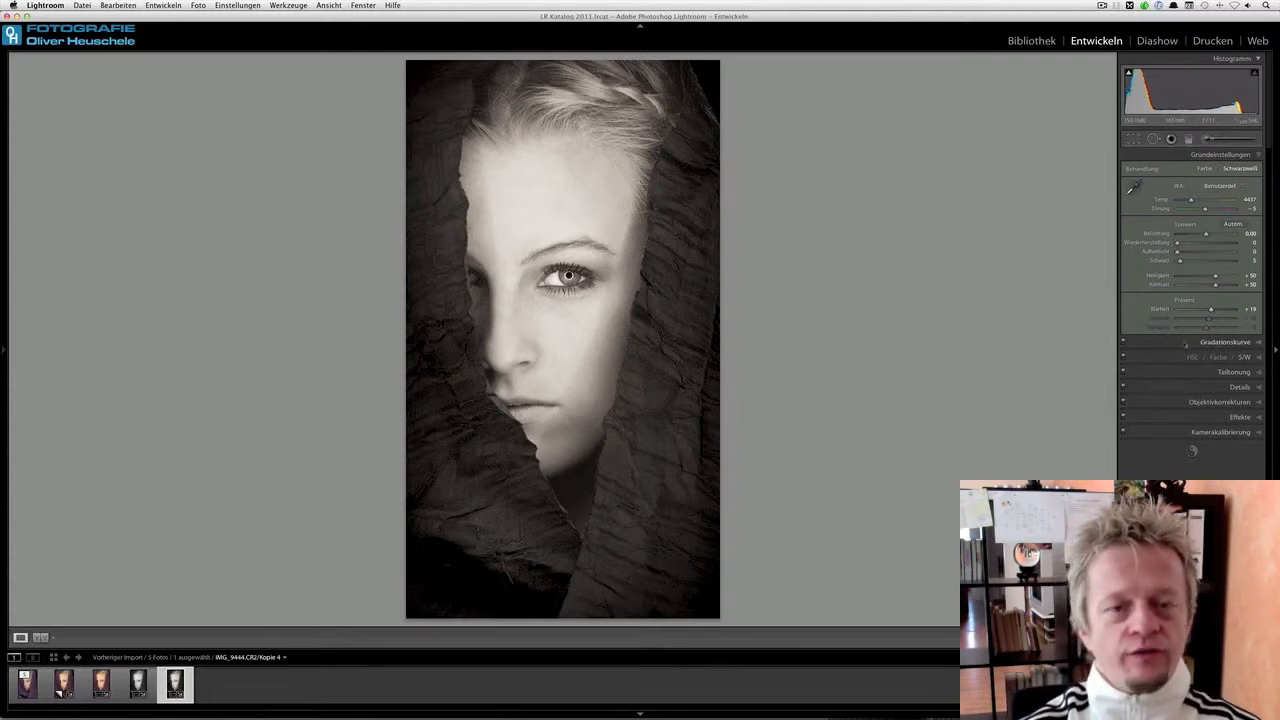
click(1260, 358)
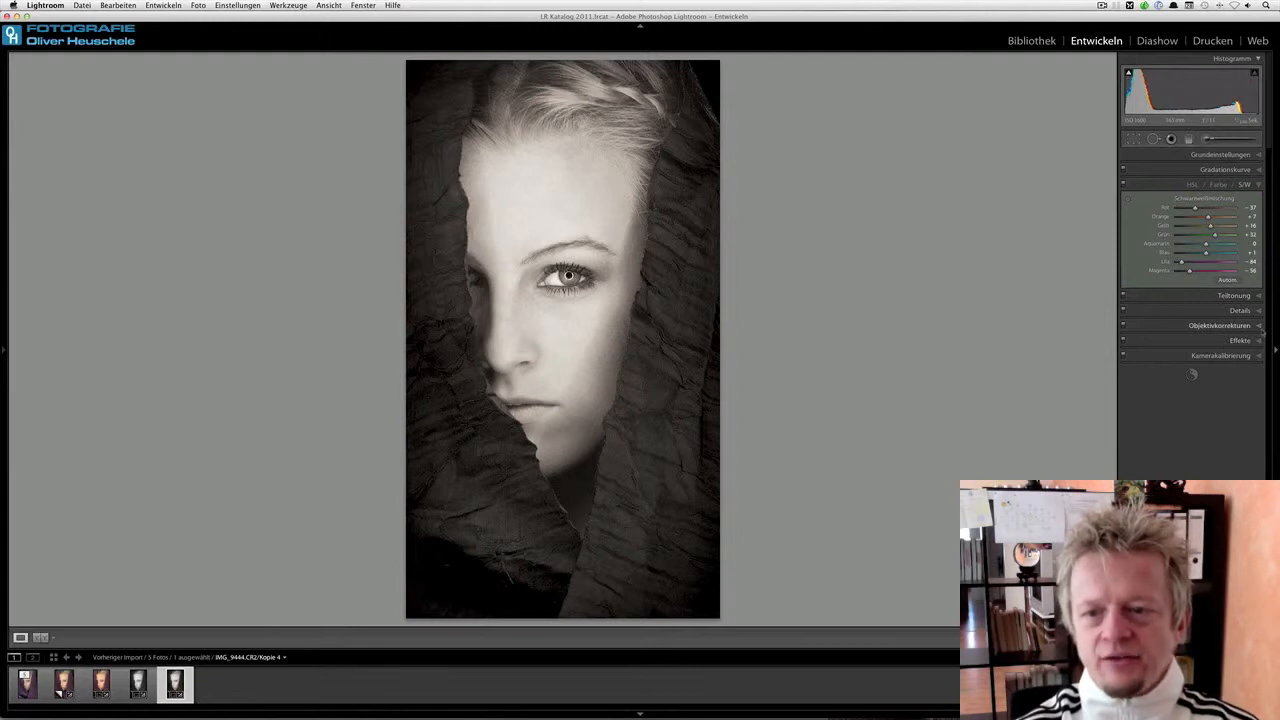
- Check the lens correction, post-crop vignette and split toning settings of the sepia-toned copy
click(1259, 327)
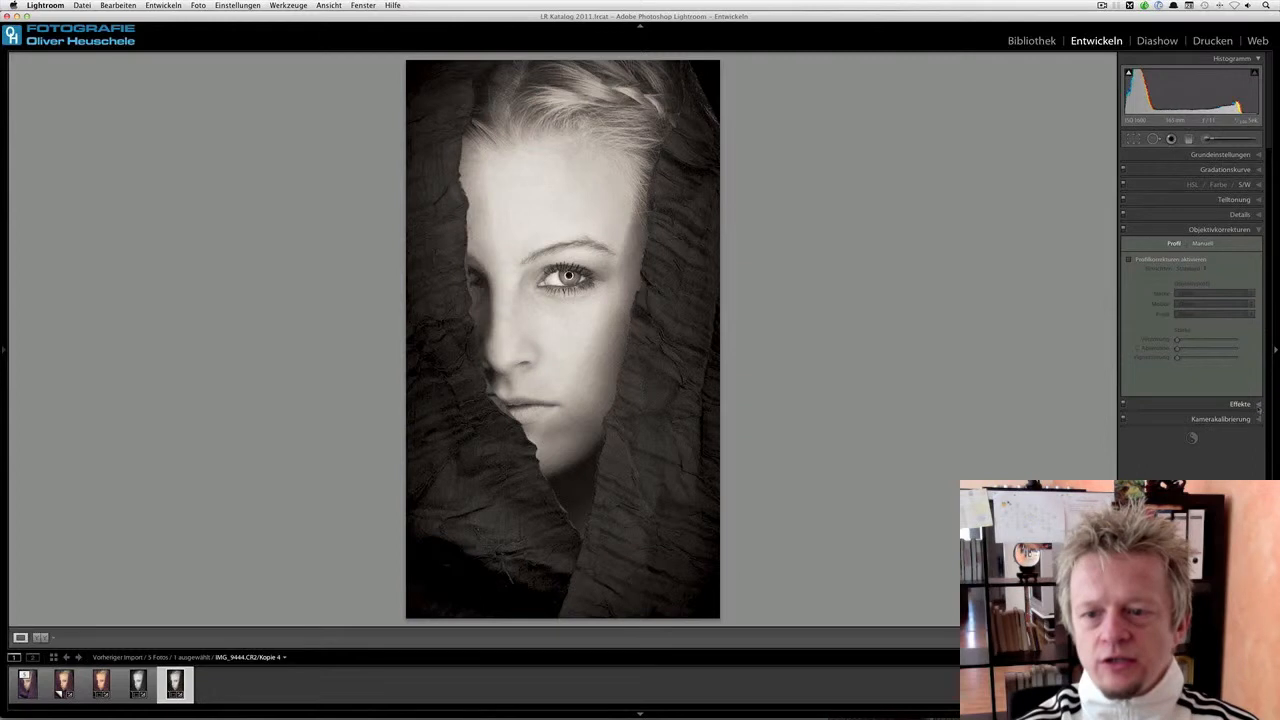
click(1257, 405)
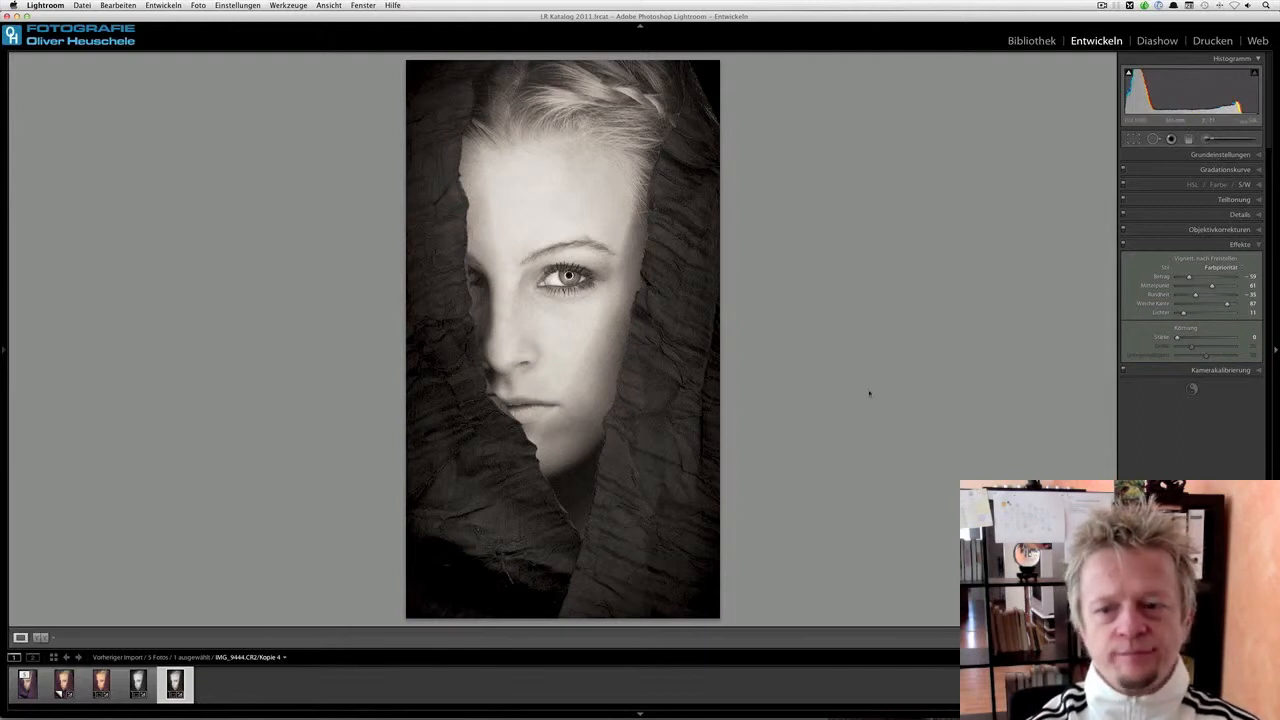
click(1258, 200)
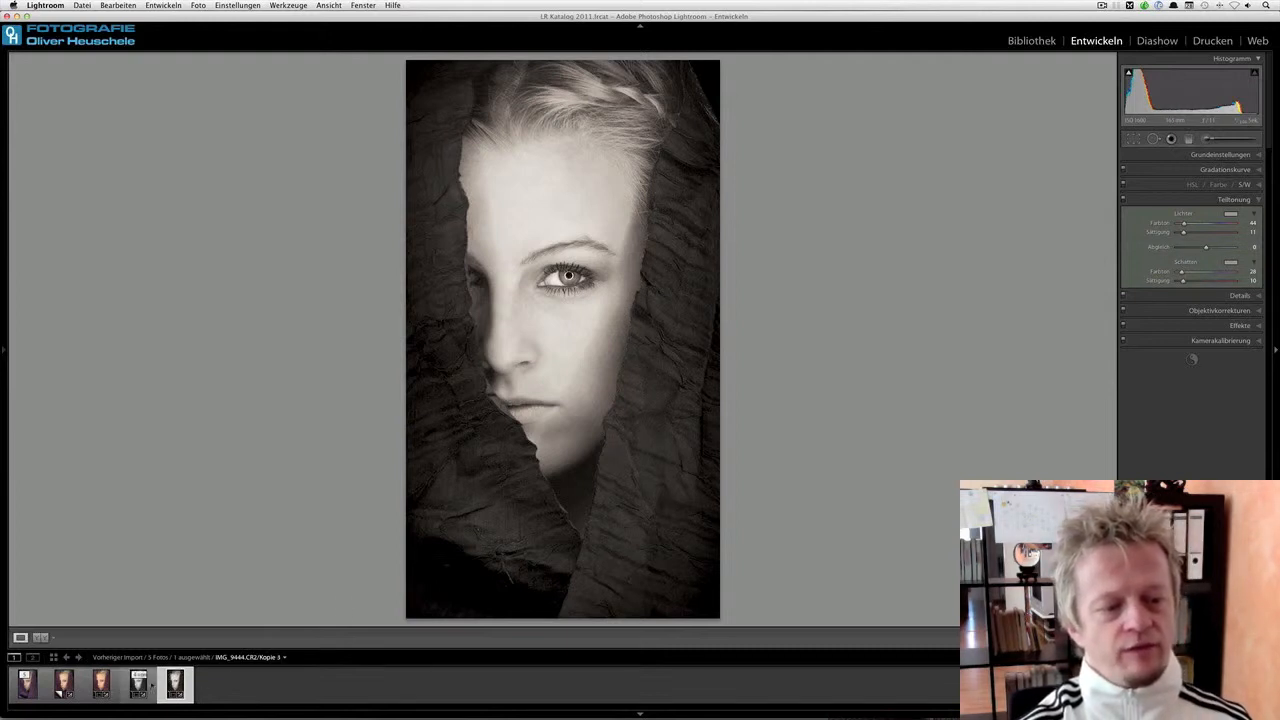
- Compare the neutral black-and-white copy side by side with the sepia-toned copy, and return to developing the toned one
click(138, 683)
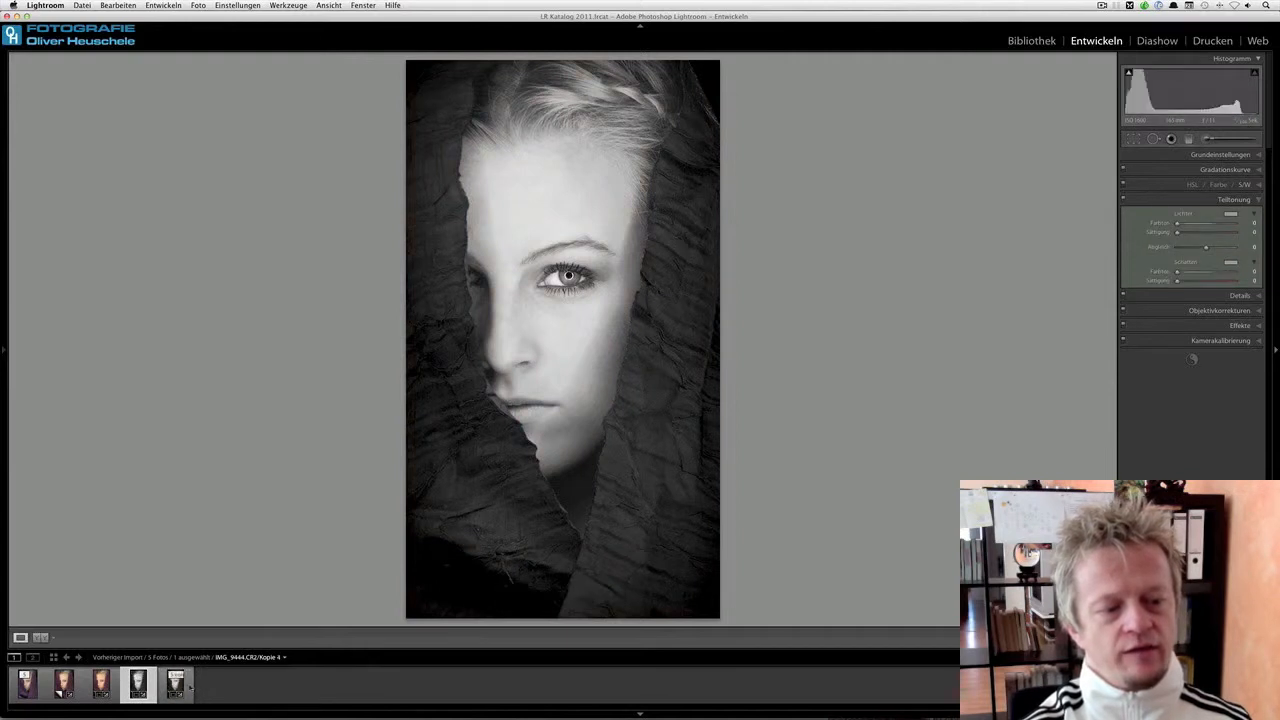
key(c)
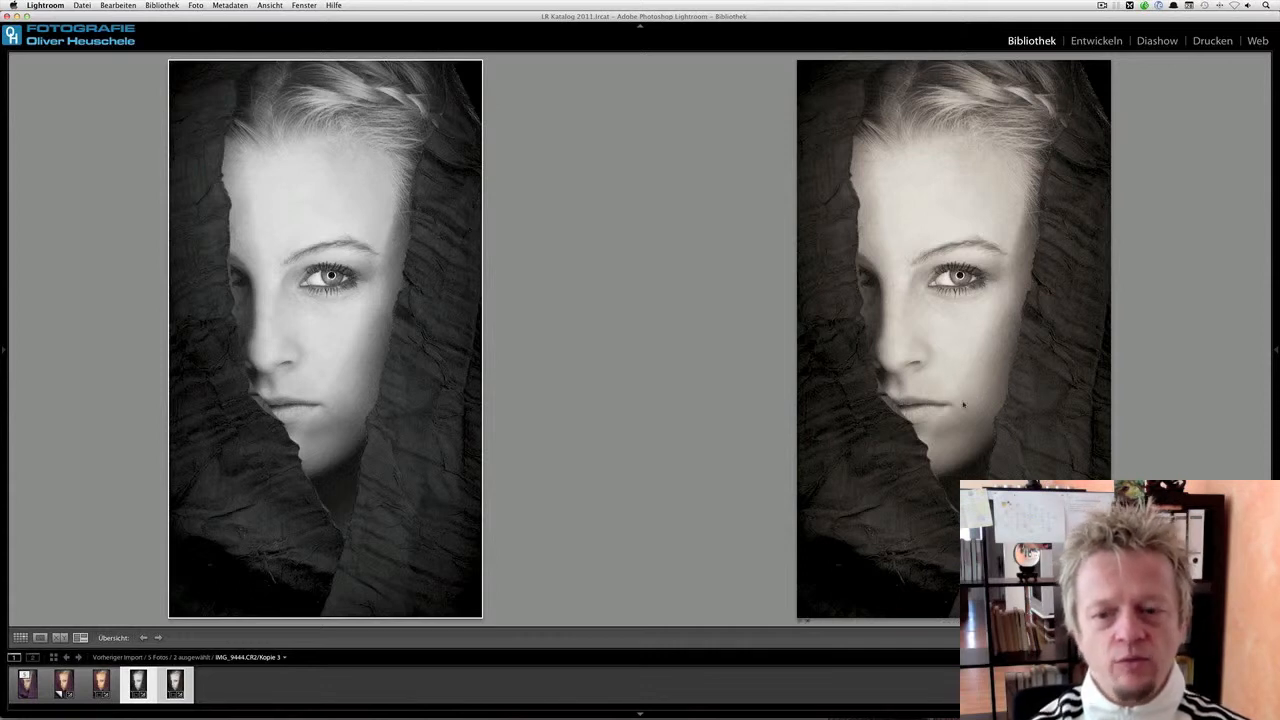
click(982, 326)
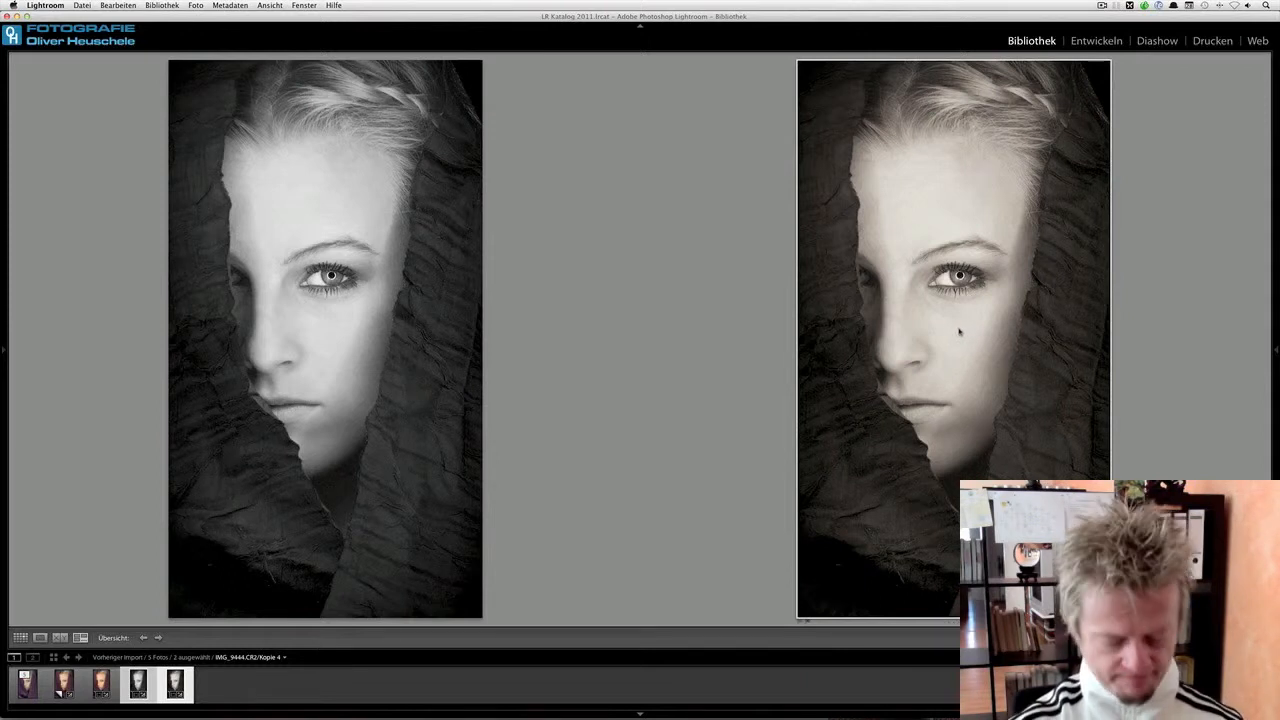
key(d)
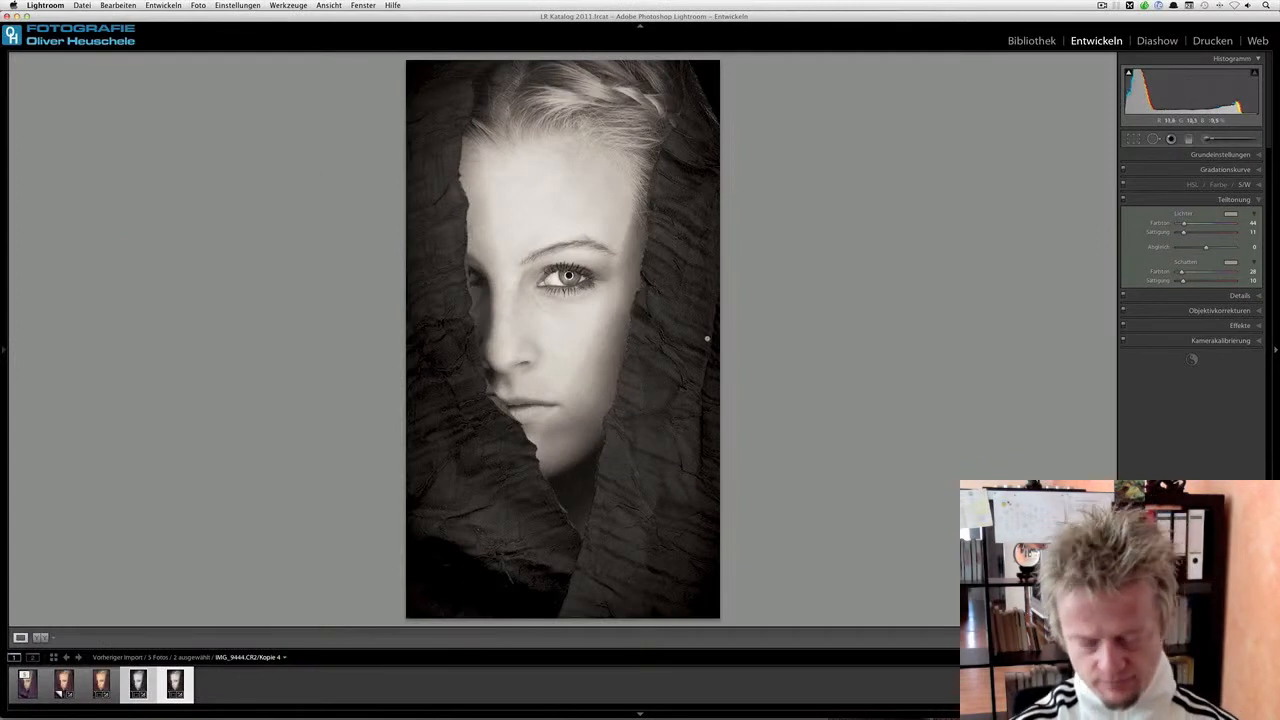
- View the sepia-toned portrait without panels against a blacked-out background, and restore the normal workspace
key(shift+Tab)
key(l)
key(l)
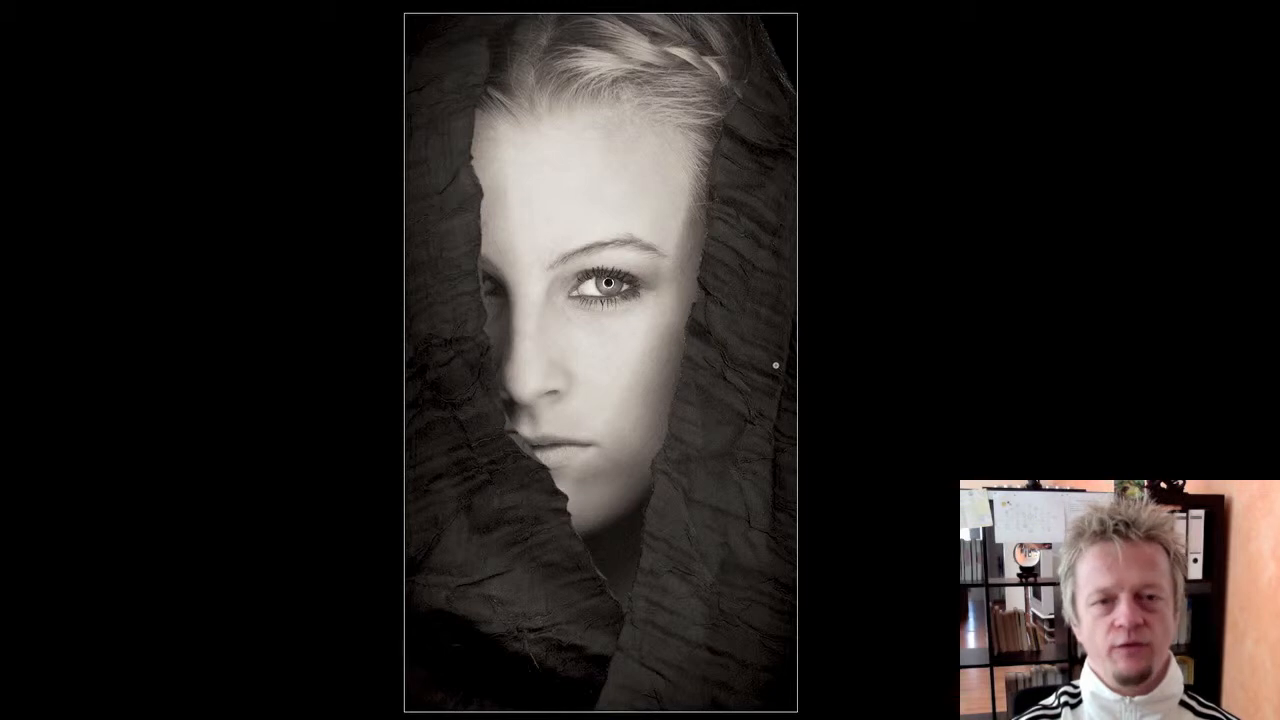
key(l)
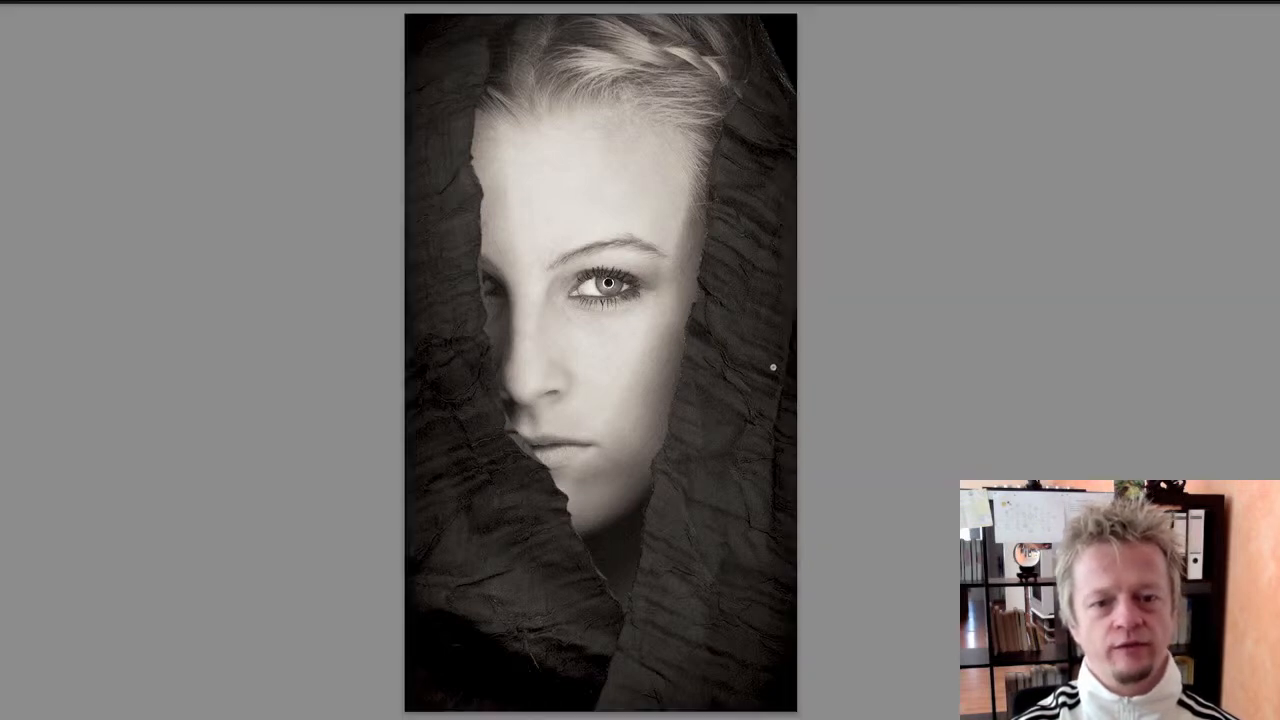
key(shift+Tab)
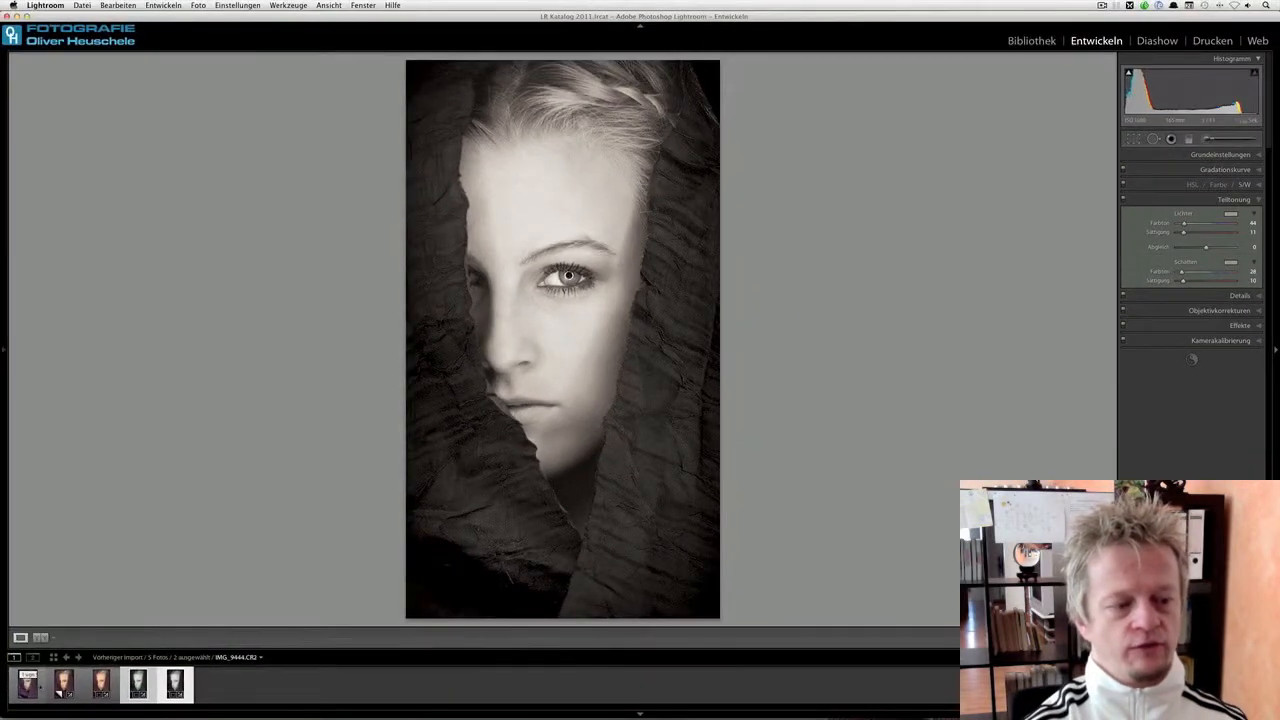
- Compare the original colour portrait with the final sepia-toned copy side by side, full screen with dimmed surroundings
click(28, 684)
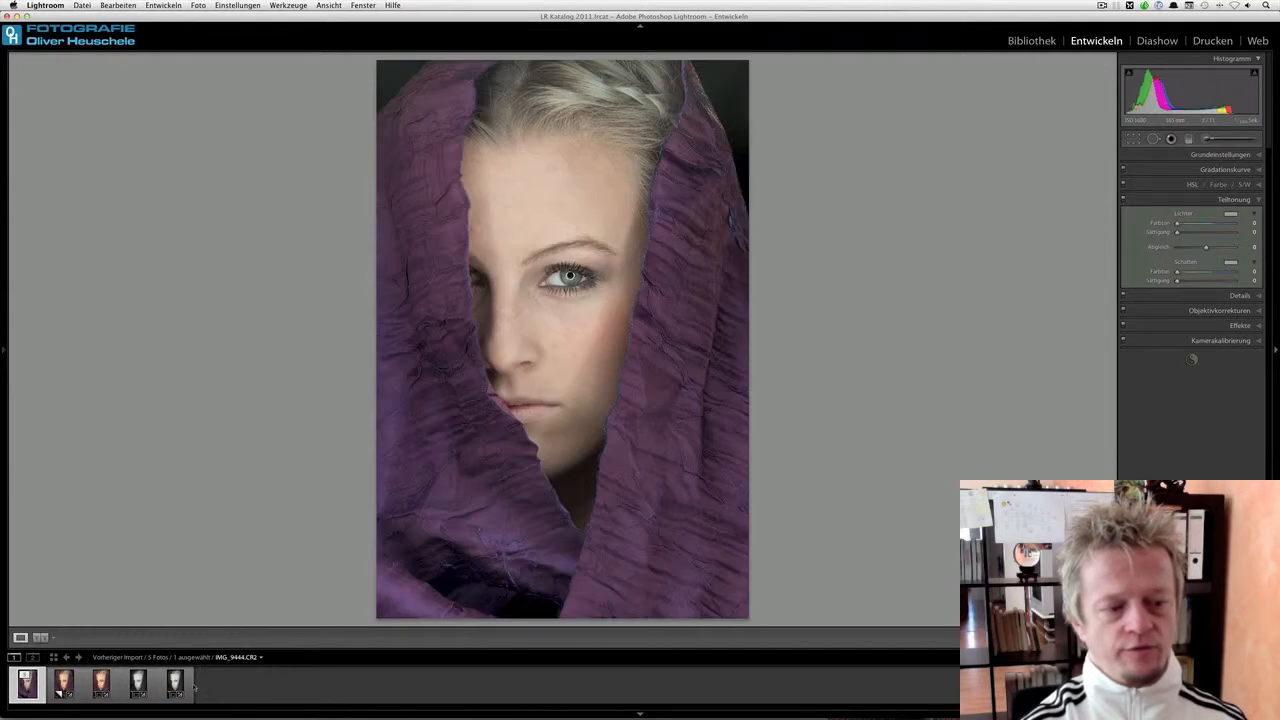
super+click(190, 684)
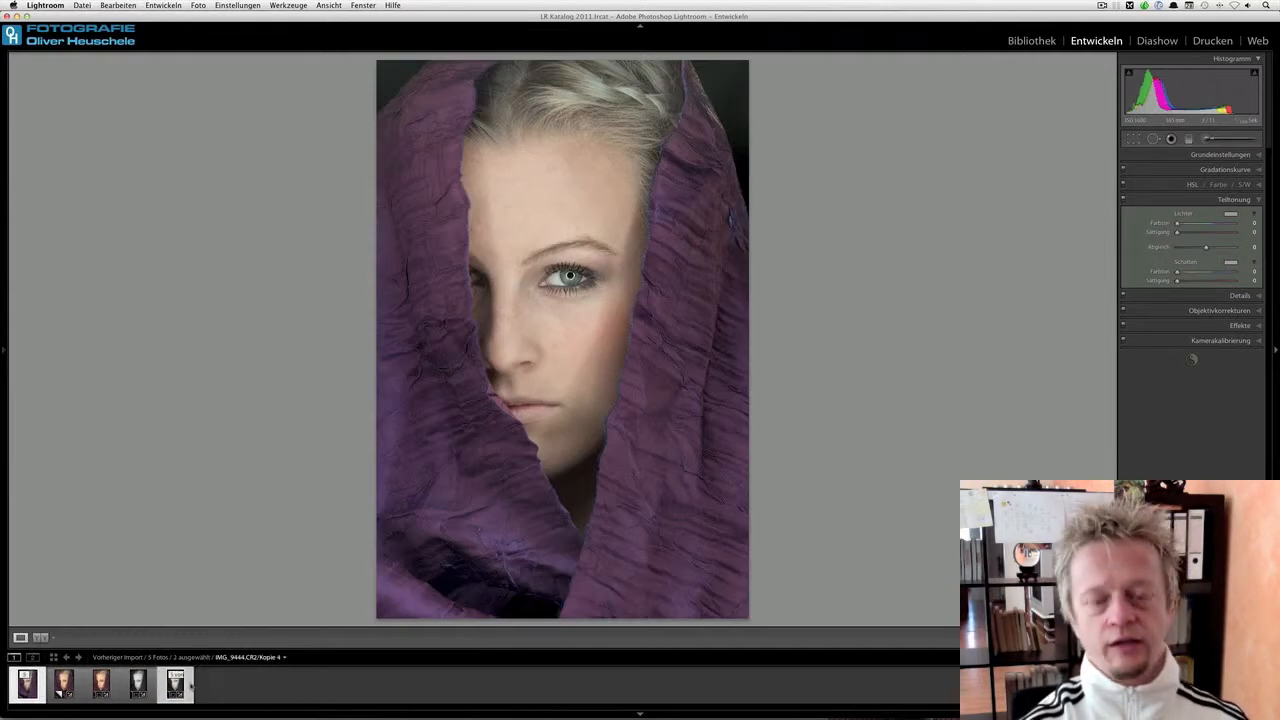
key(c)
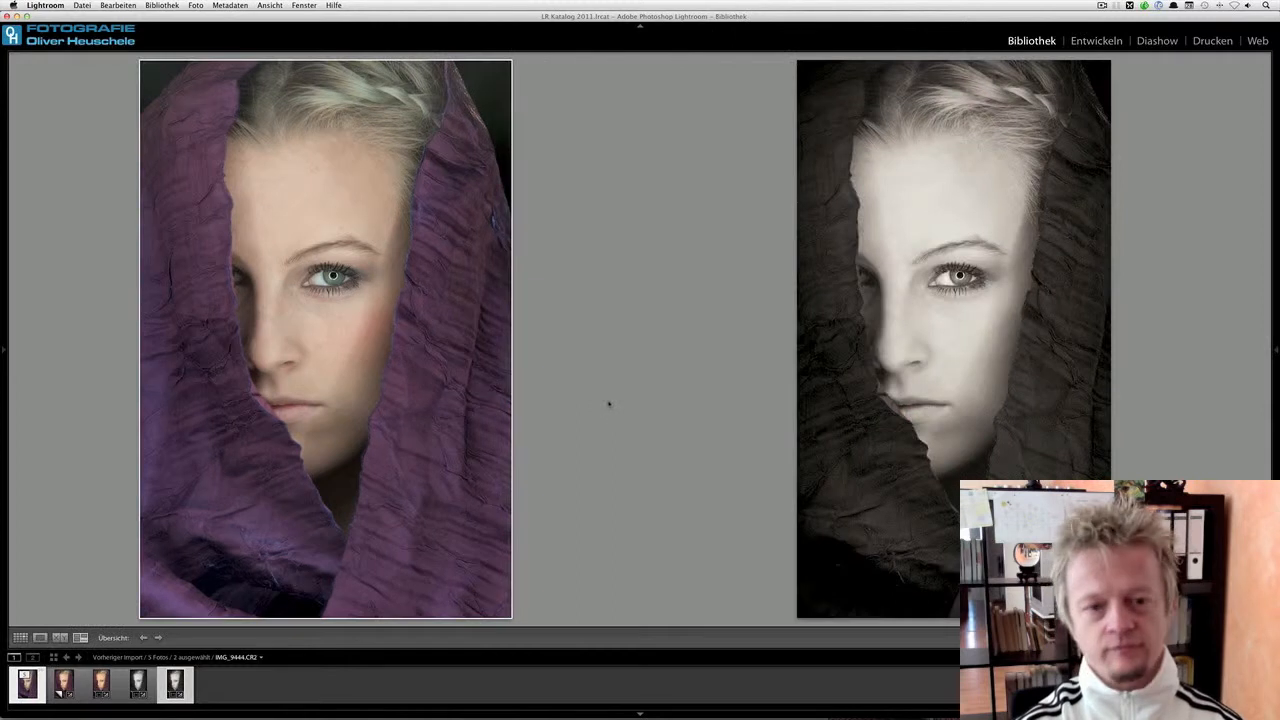
key(l)
key(shift+super+f)
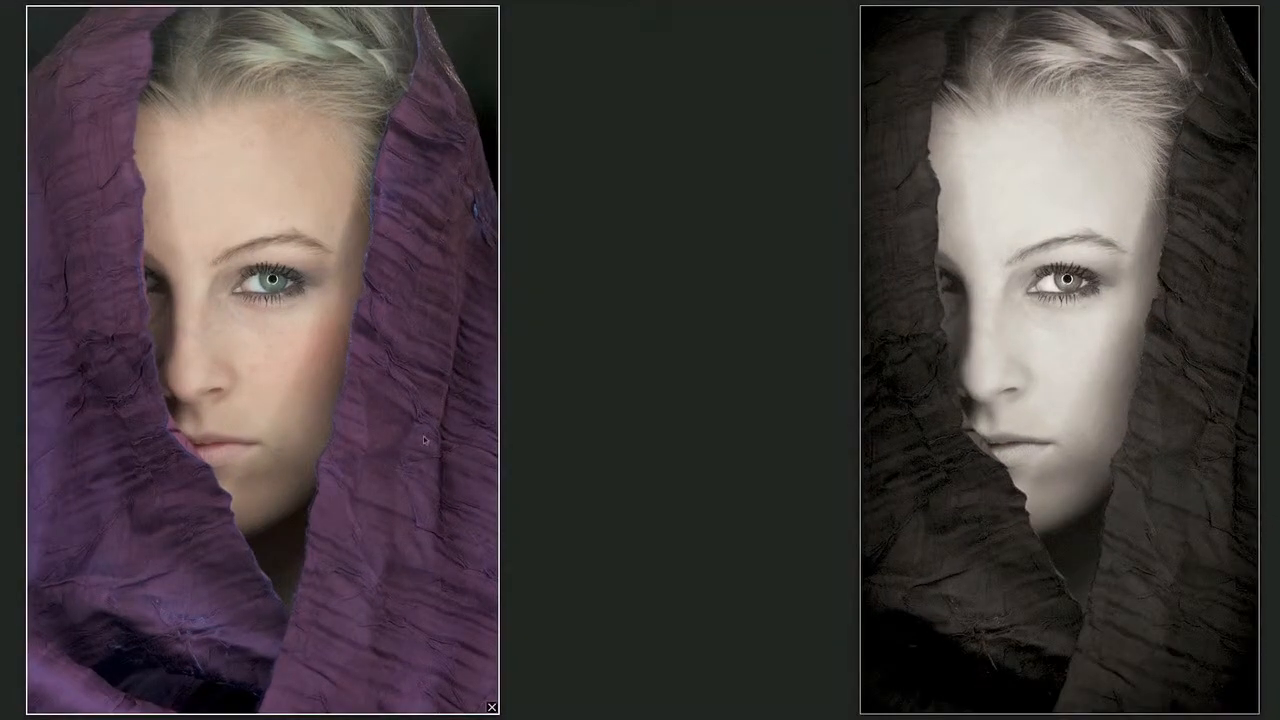